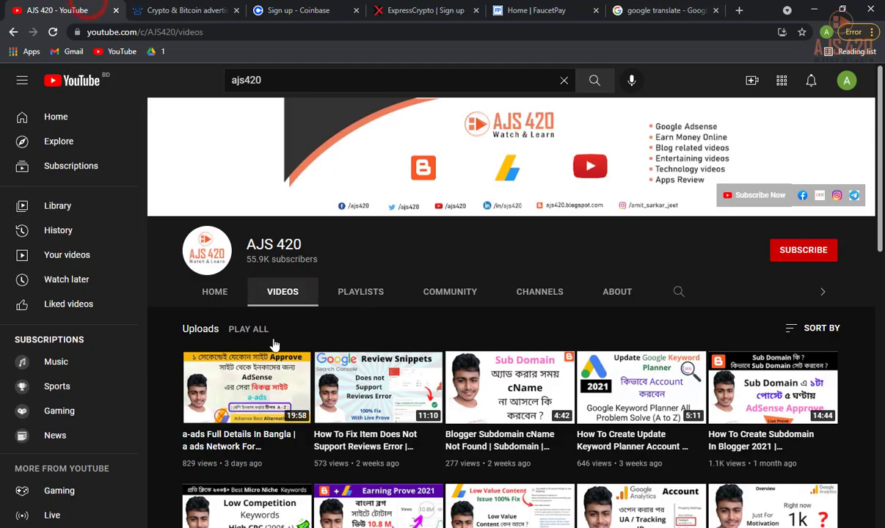
Step: Switch to the A-ADS tab and scroll through the signed-in home page showing 0.00000000 BTC
scroll(272, 342, "down", 2)
mouse_move(222, 293)
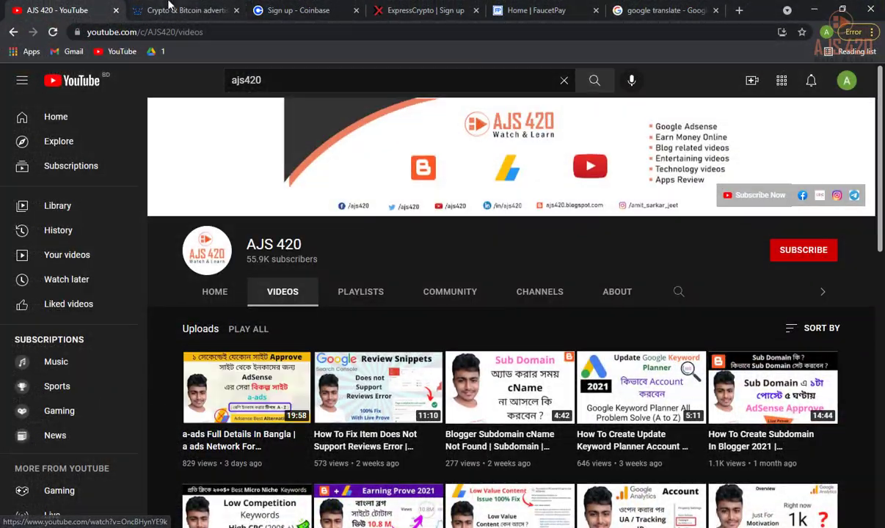
left_click(174, 8)
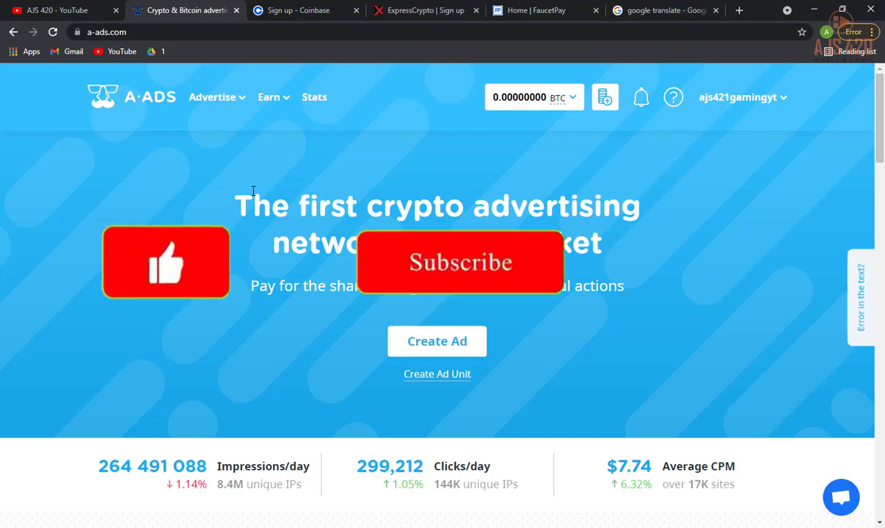
scroll(252, 193, "down", 1)
scroll(253, 197, "down", 2)
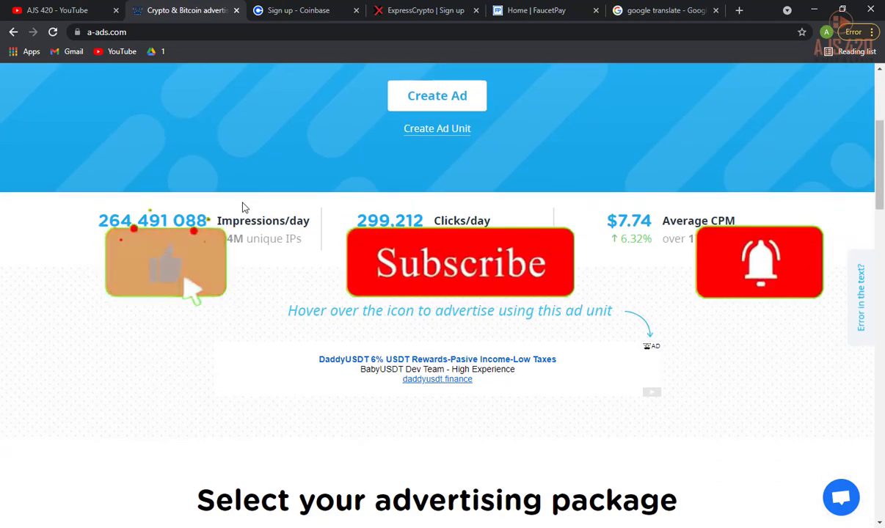
scroll(231, 213, "up", 4)
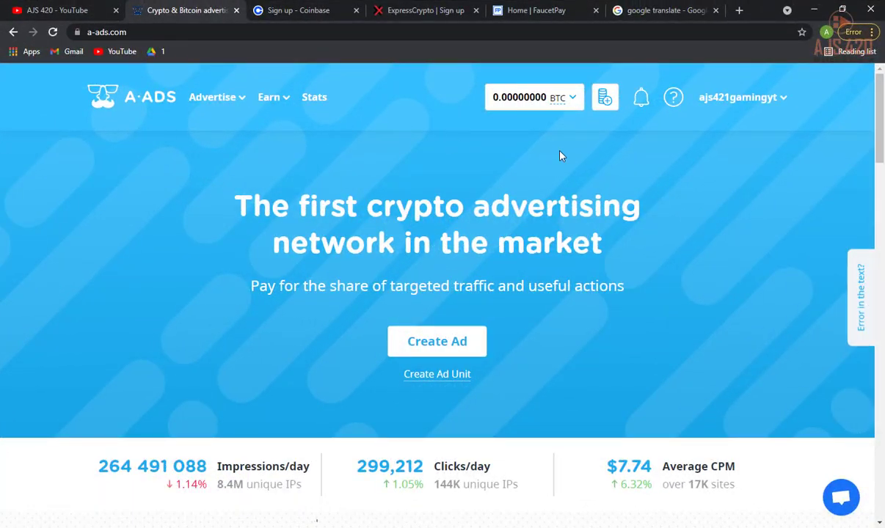
Step: Navigate from the account menu through Dashboard and Finances to Withdrawal options
left_click(741, 99)
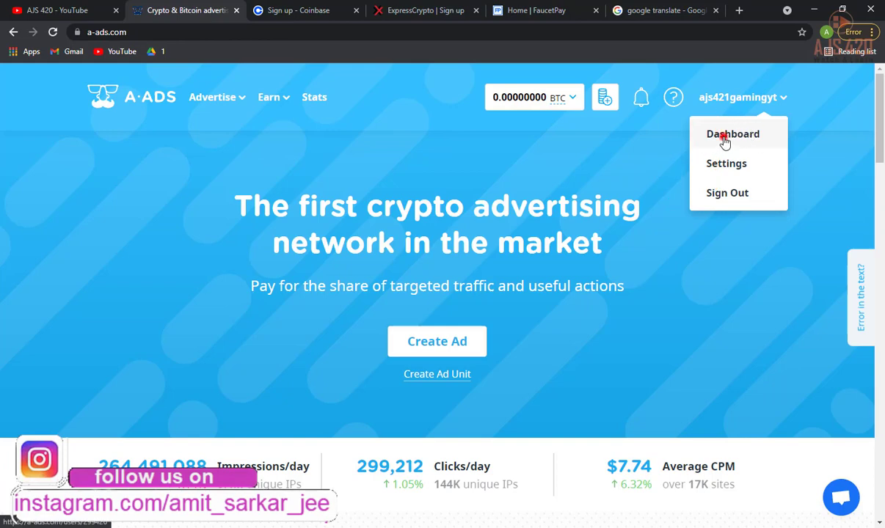
left_click(725, 138)
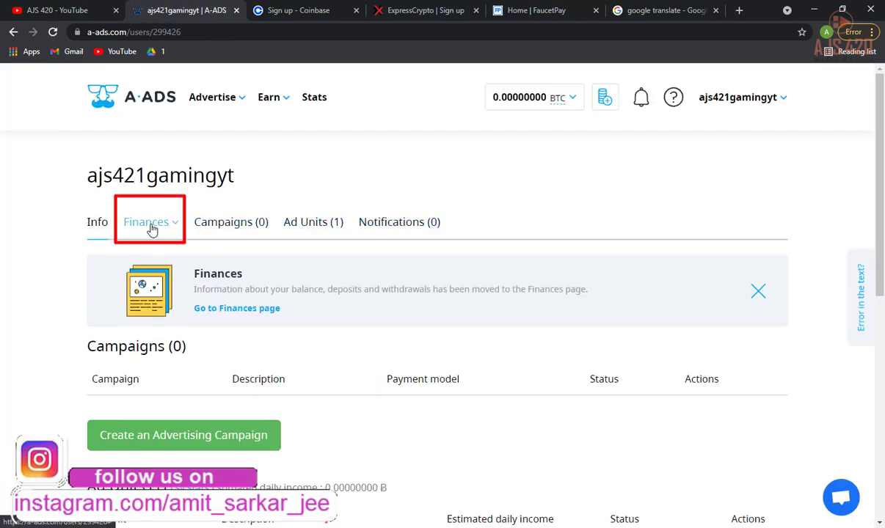
left_click(152, 228)
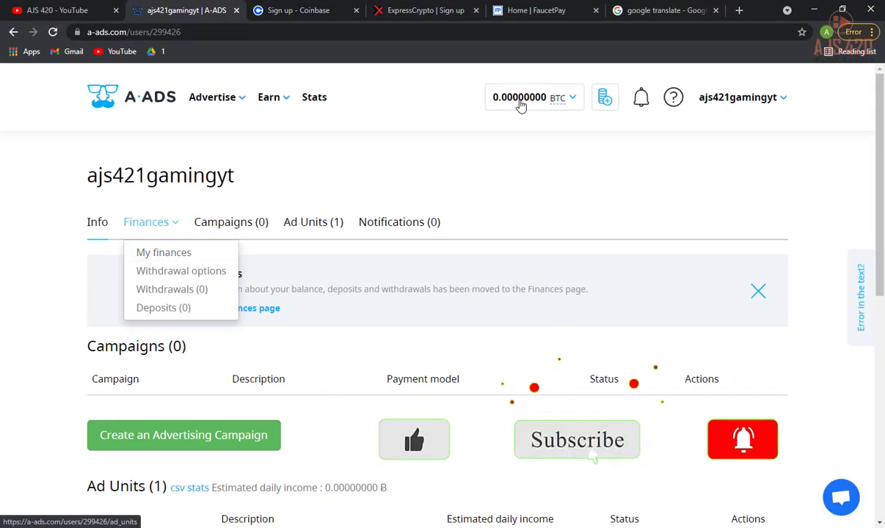
mouse_move(557, 103)
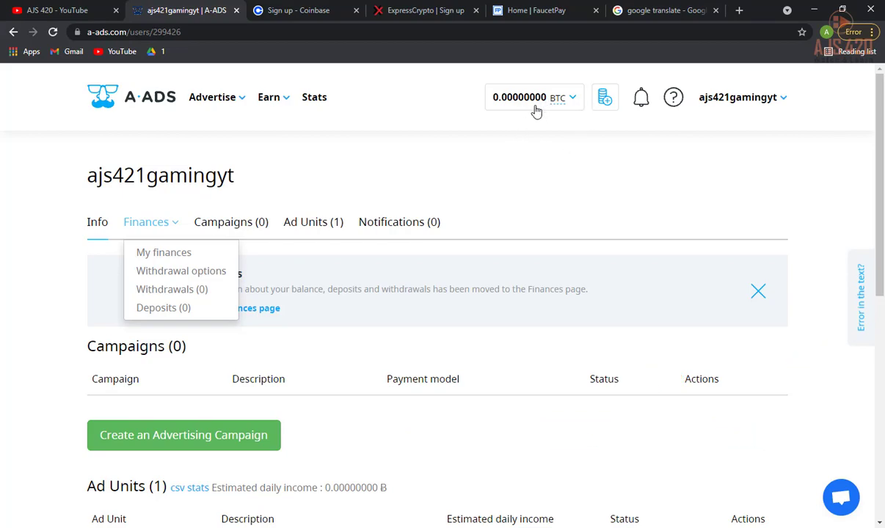
left_click(186, 272)
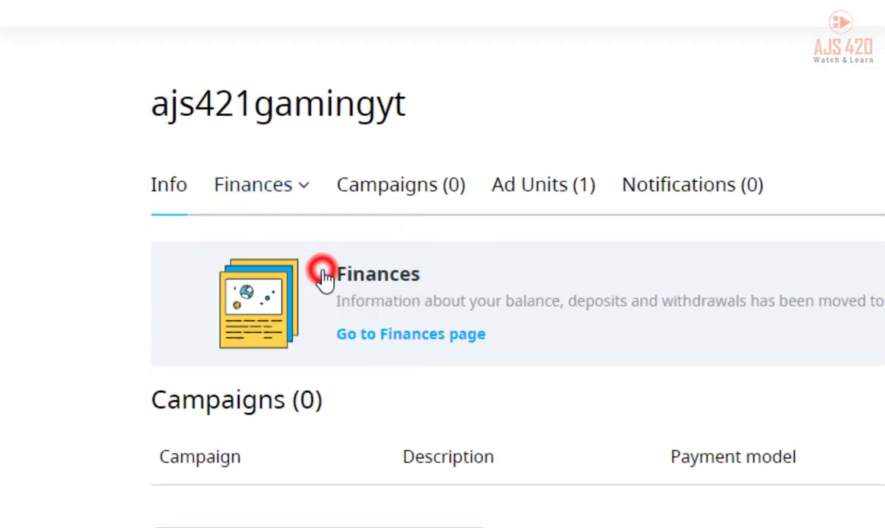
Step: Highlight the Withdrawal type label, list the withdrawal types, then go to Coinbase sign-up
triple_click(240, 271)
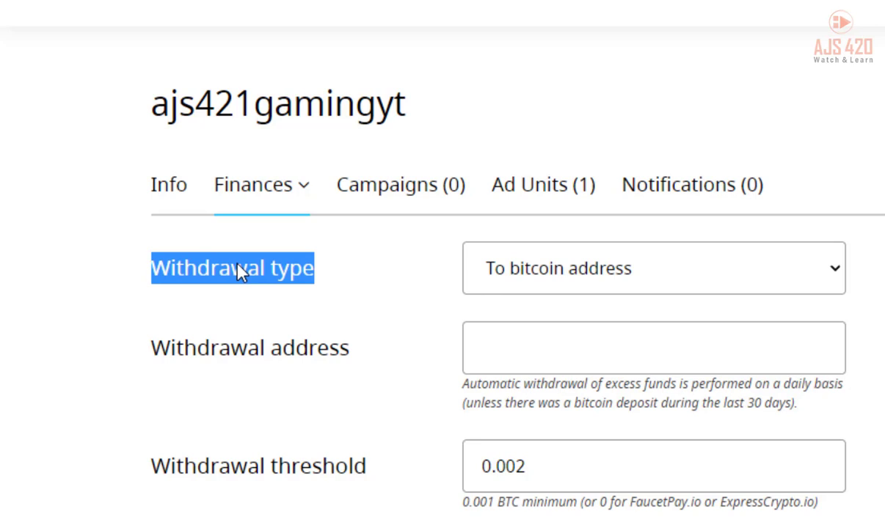
left_click(572, 267)
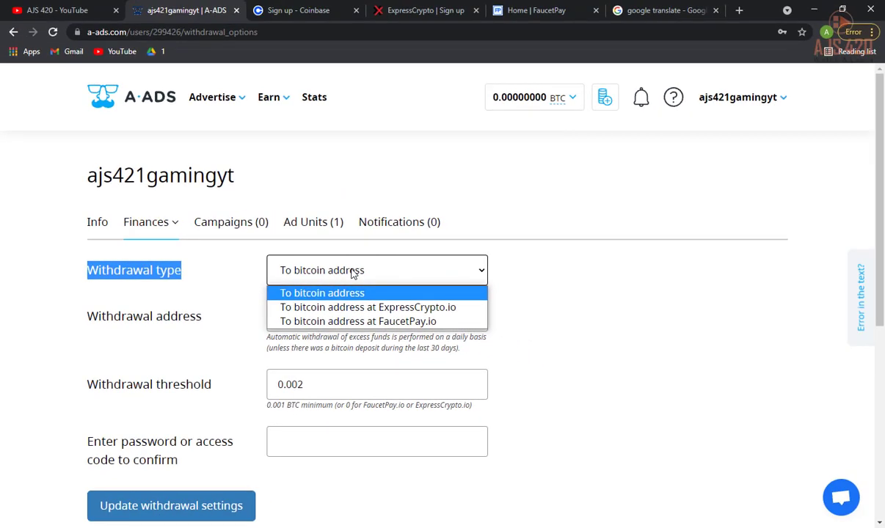
left_click(297, 10)
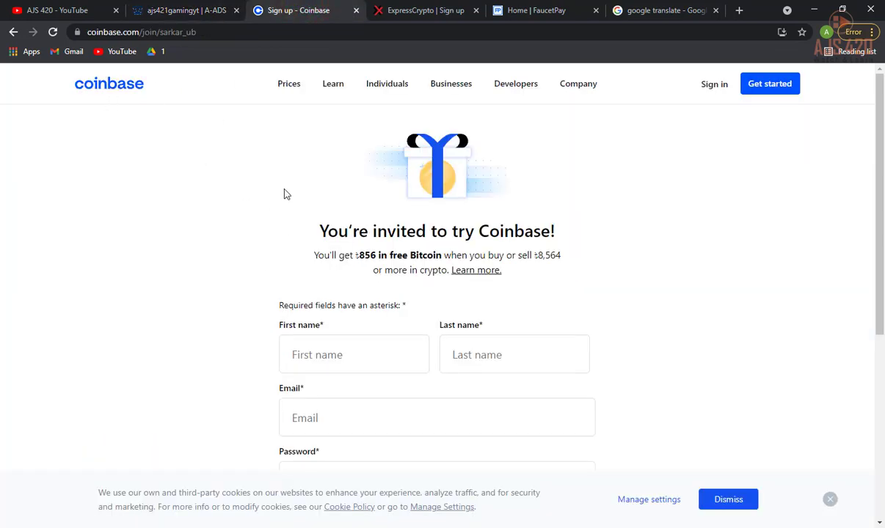
scroll(364, 217, "down", 3)
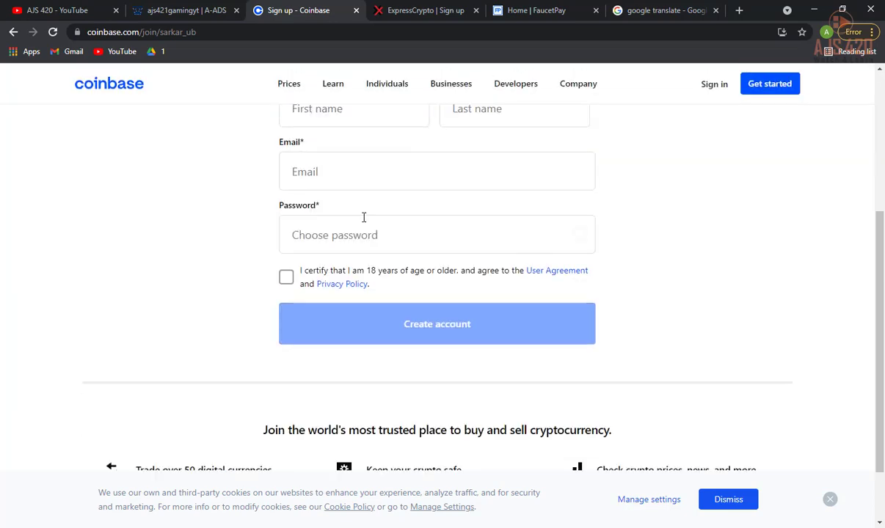
scroll(339, 160, "up", 3)
scroll(340, 160, "up", 1)
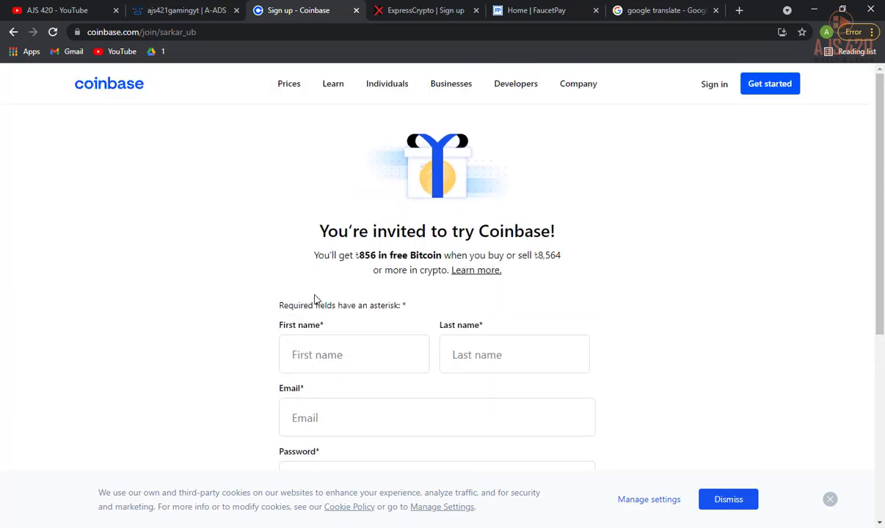
scroll(318, 302, "down", 3)
scroll(315, 292, "up", 3)
Step: Back on A-ADS withdrawal settings, highlight the 0.001 BTC minimum threshold hint and list withdrawal types
left_click(206, 10)
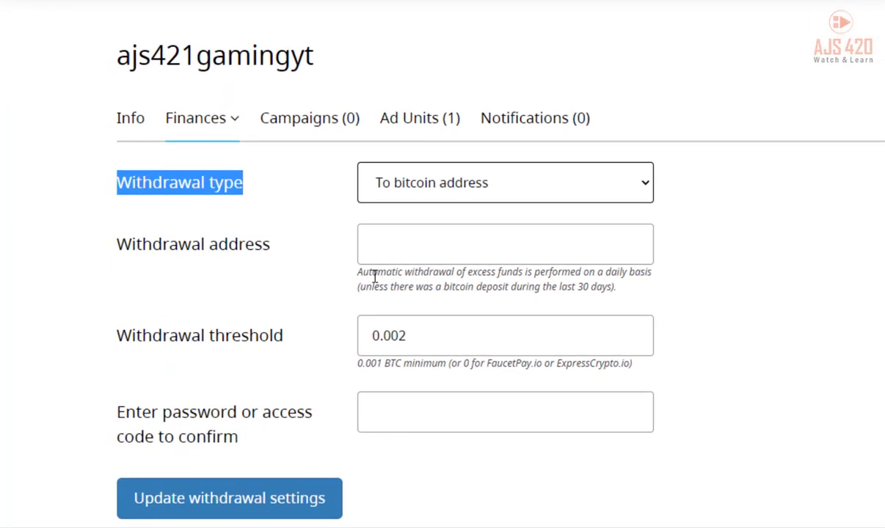
double_click(390, 364)
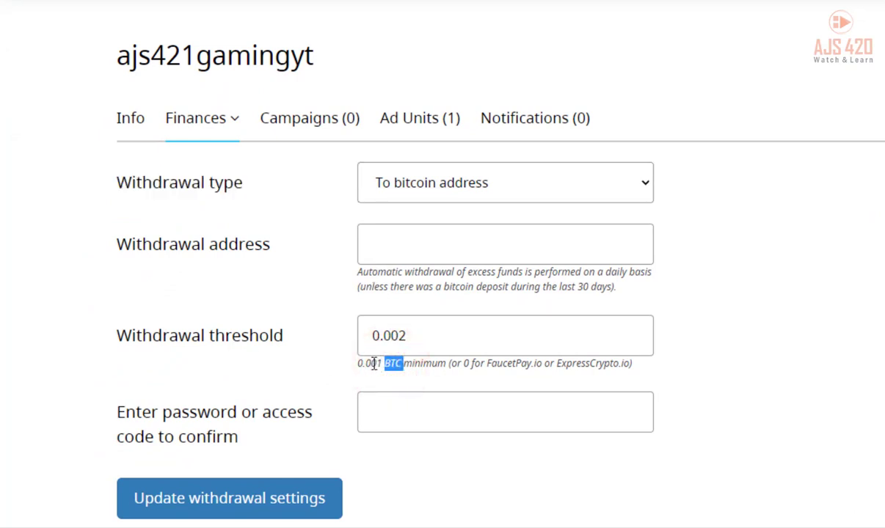
triple_click(376, 362)
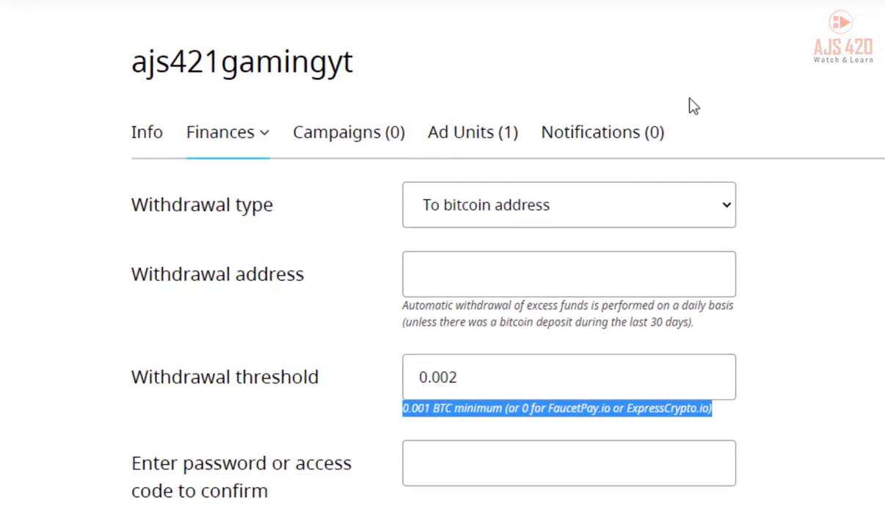
left_click(497, 204)
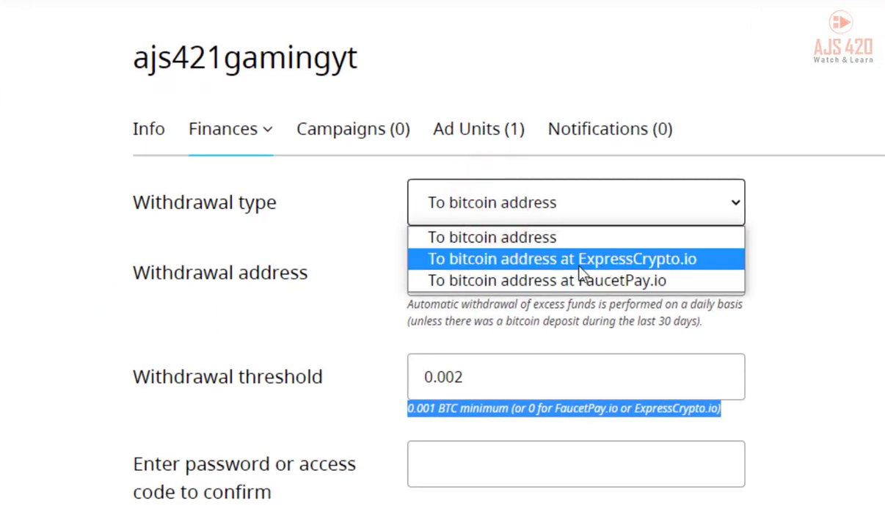
Step: Select 'To bitcoin address at ExpressCrypto.io', highlight its hint line, then view ExpressCrypto's sign-up page
left_click(636, 260)
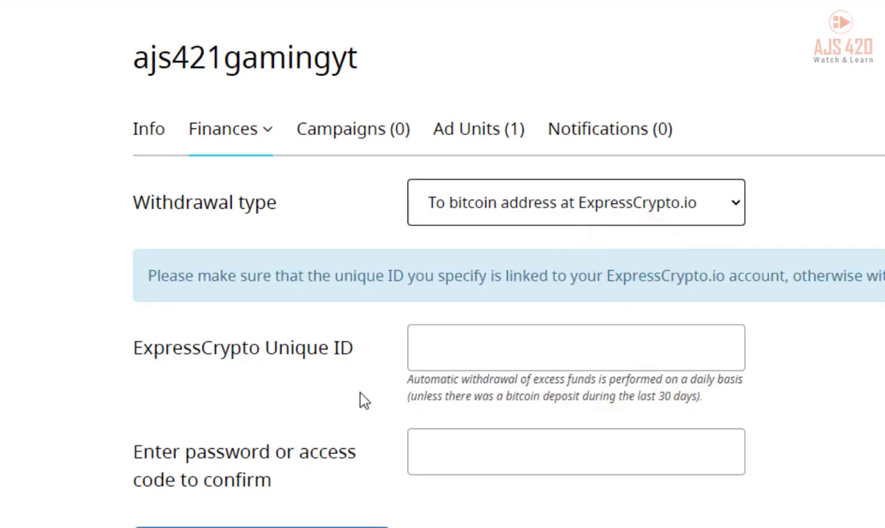
double_click(426, 377)
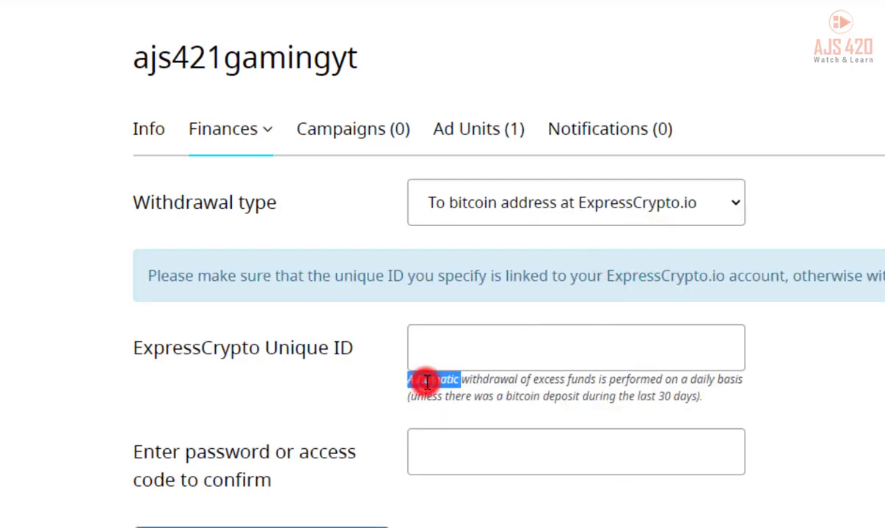
left_click(501, 374)
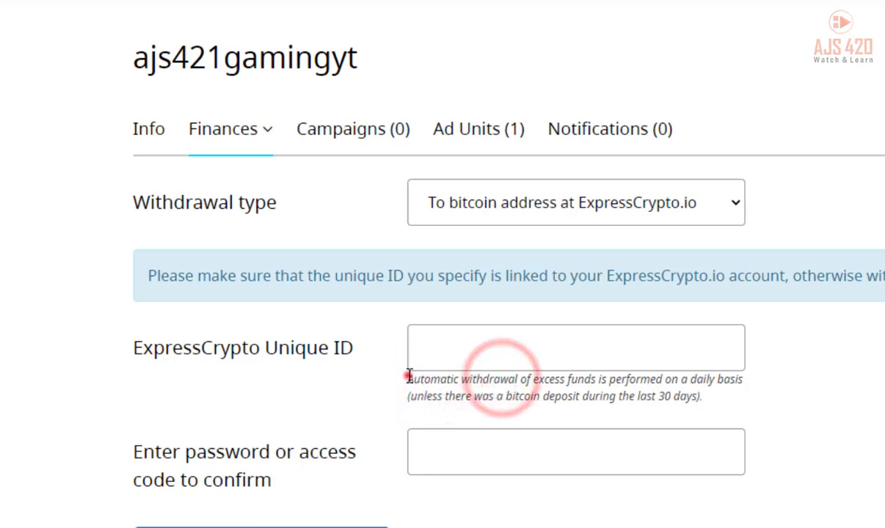
left_click_drag(408, 377, 742, 375)
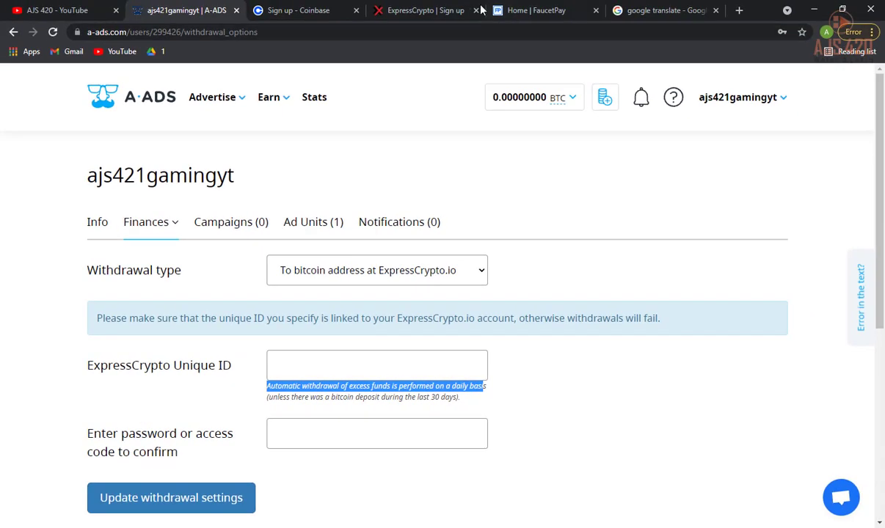
left_click(429, 10)
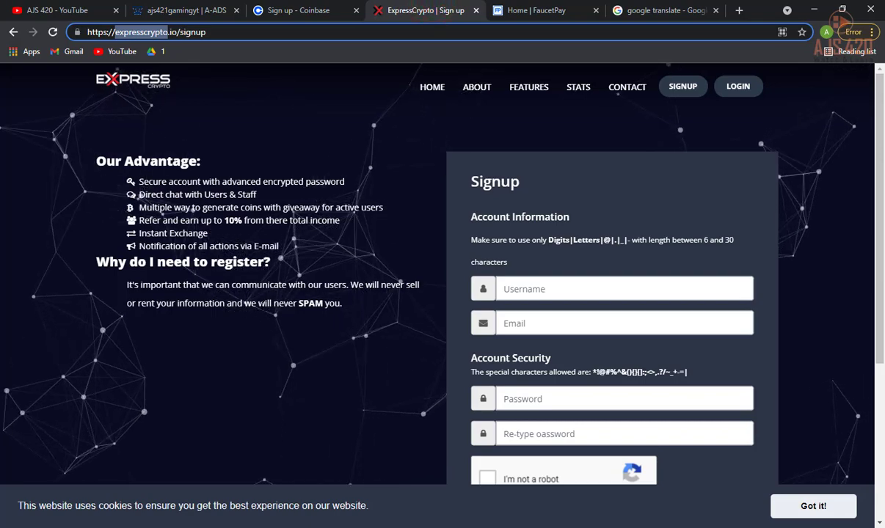
Step: Scroll the ExpressCrypto sign-up form, glance at A-ADS, then go to Coinbase sign-up
scroll(381, 293, "down", 3)
scroll(348, 310, "up", 3)
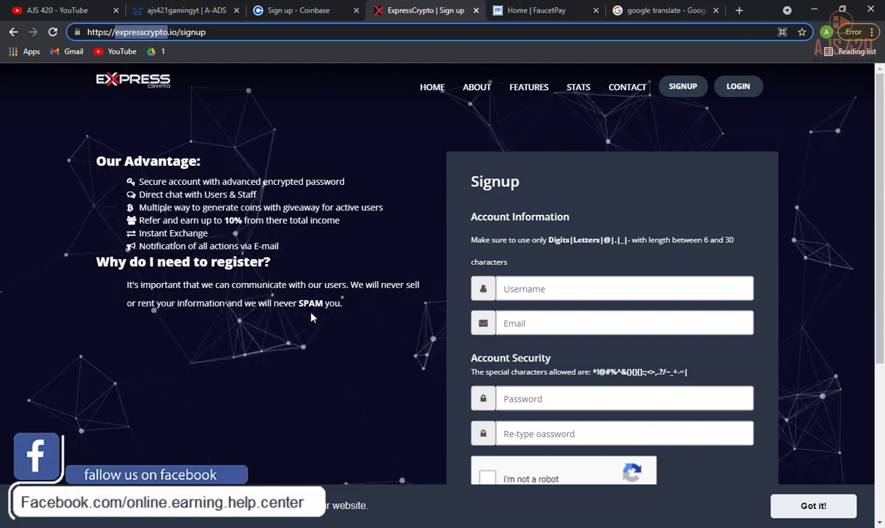
left_click(198, 10)
left_click(413, 7)
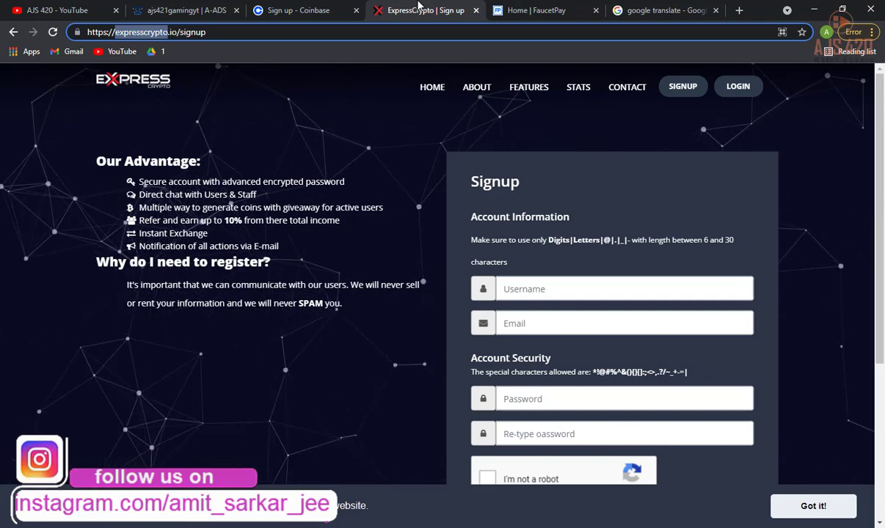
left_click(318, 7)
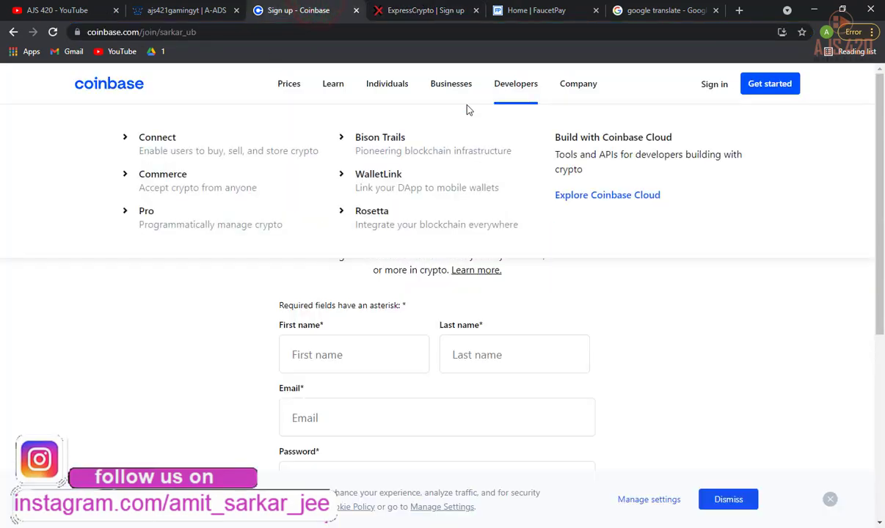
Step: Flip through the A-ADS, ExpressCrypto and Coinbase tabs, ending on A-ADS withdrawal options
left_click(207, 8)
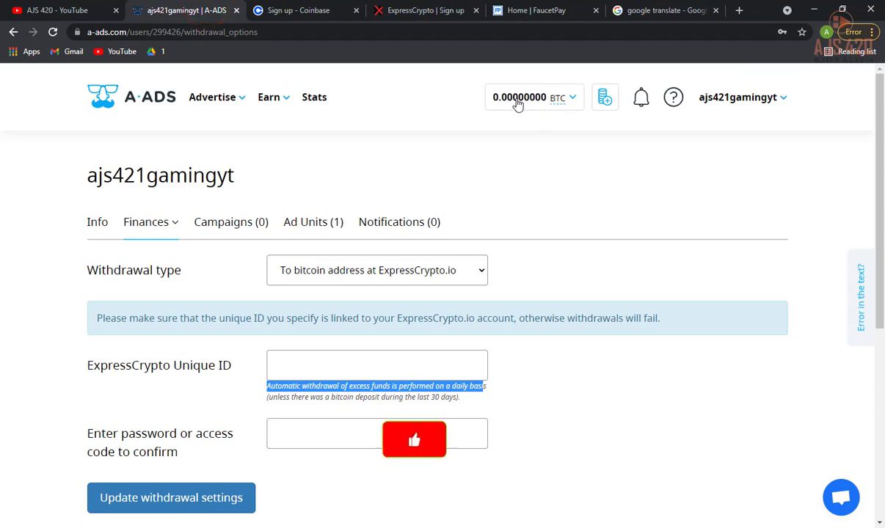
left_click(396, 10)
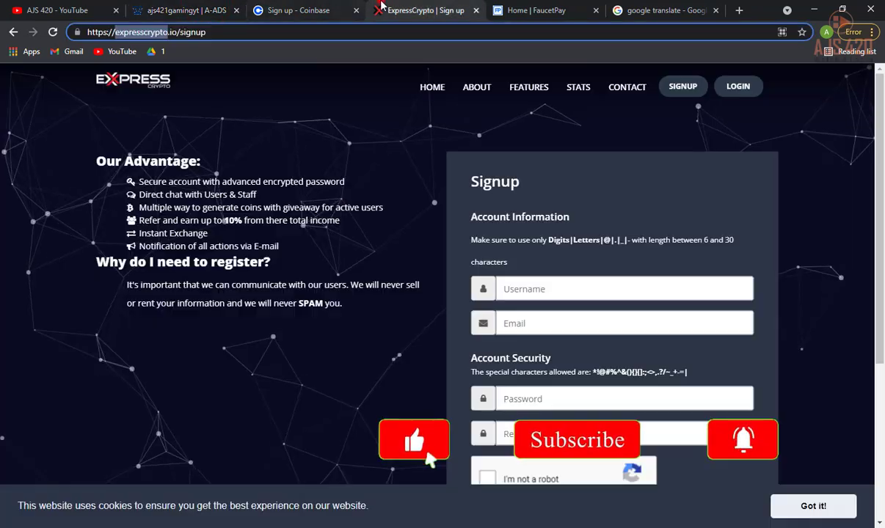
left_click(312, 10)
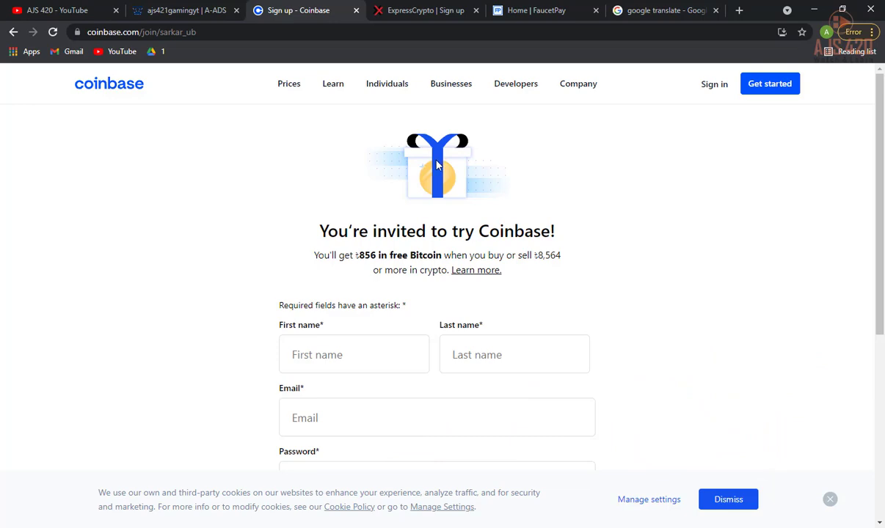
left_click(216, 9)
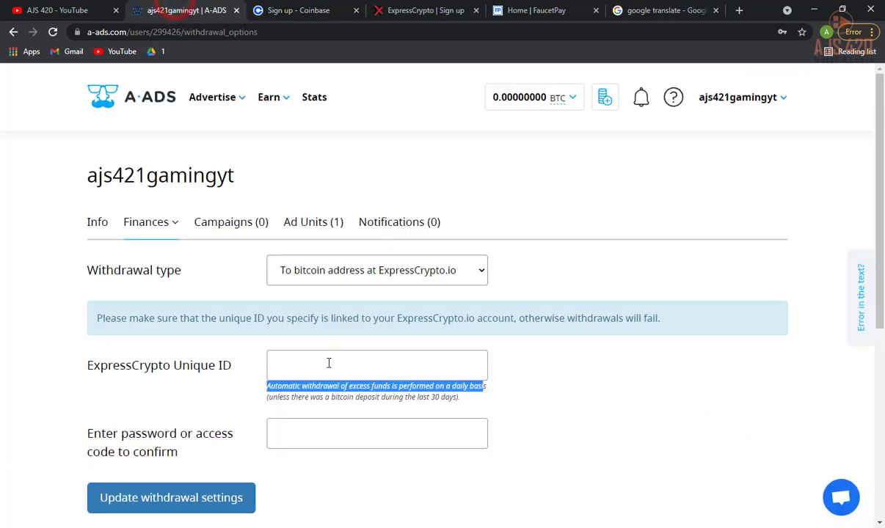
Step: Set the withdrawal type to 'To bitcoin address at FaucetPay.io'
left_click(316, 386)
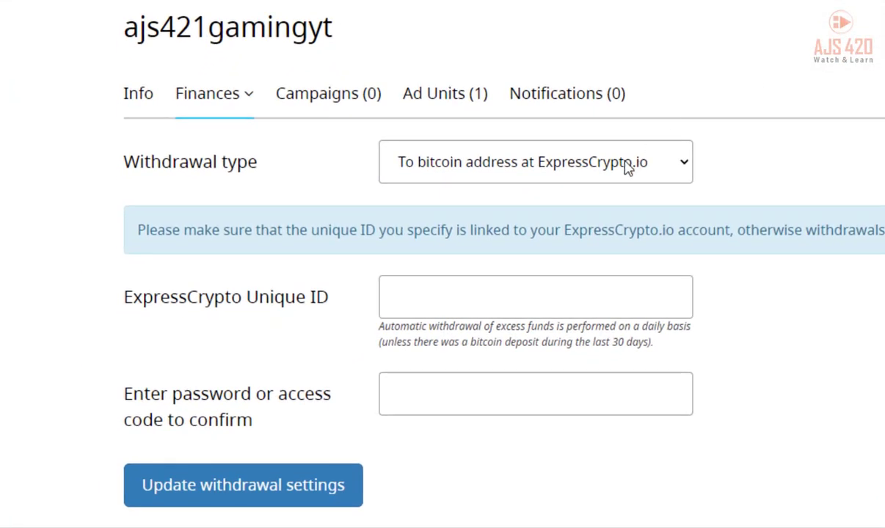
left_click(448, 268)
key("Down")
key("Return")
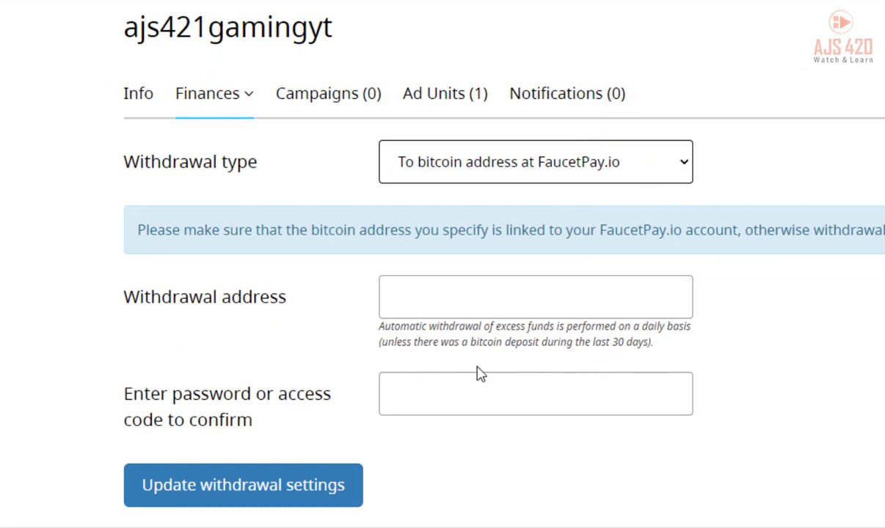
Step: Highlight the automatic withdrawal hint, then switch to the FaucetPay home page
triple_click(424, 332)
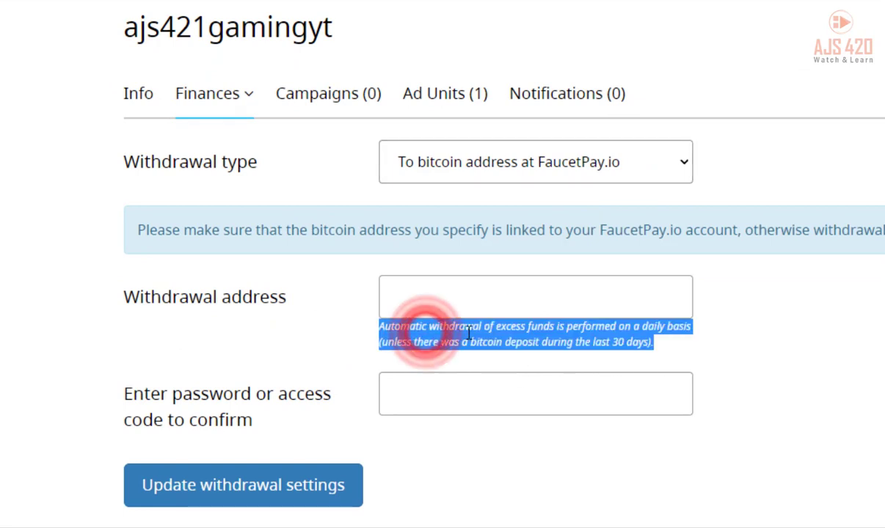
left_click(509, 336)
triple_click(419, 326)
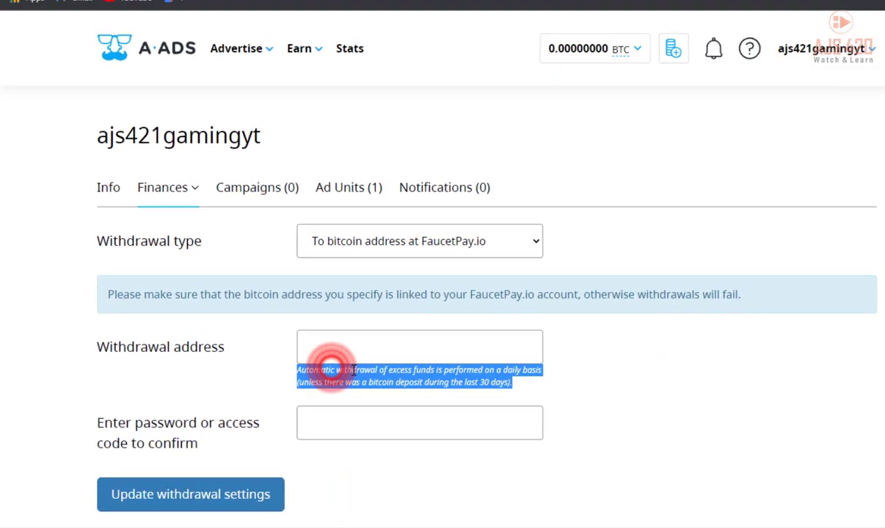
left_click(451, 328)
key("ctrl+5")
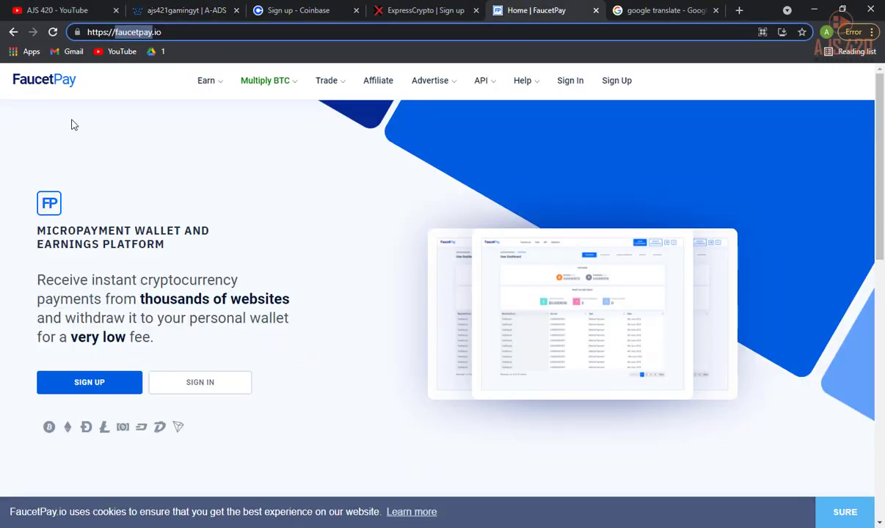
Step: Scroll the FaucetPay home page down and up, then return to the A-ADS tab
scroll(189, 271, "down", 2)
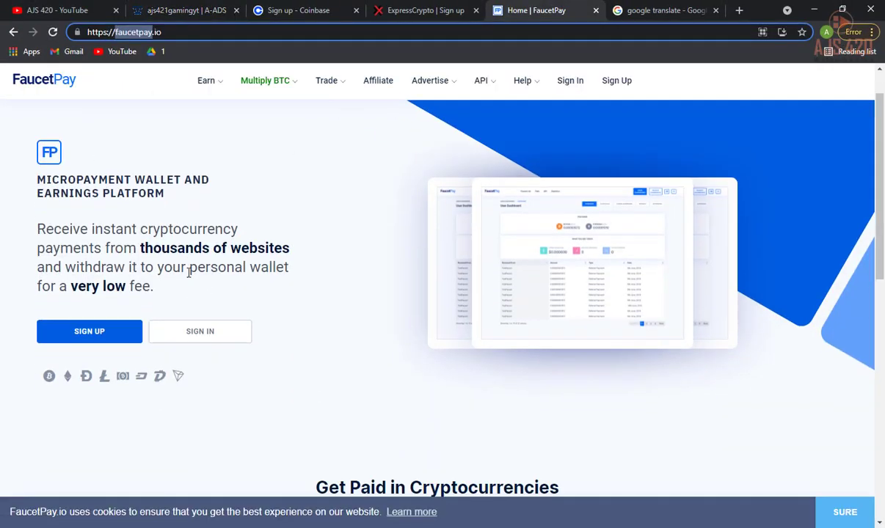
scroll(361, 333, "up", 2)
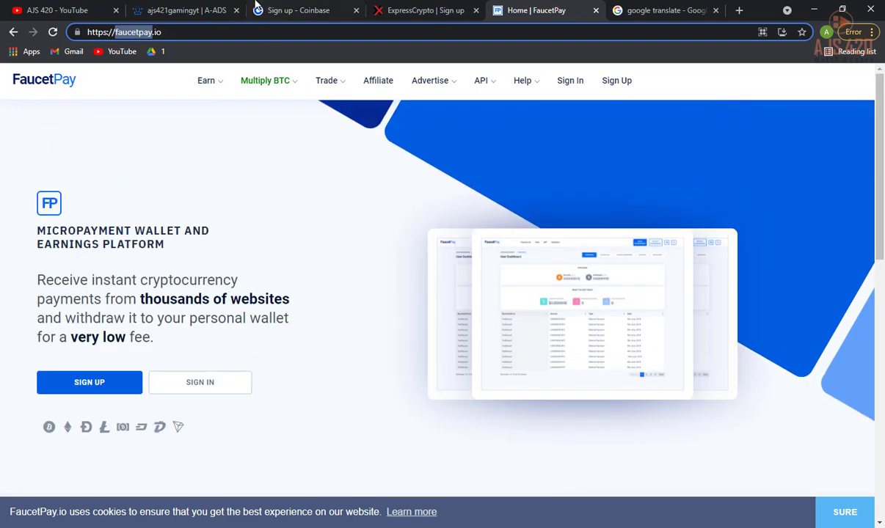
left_click(193, 10)
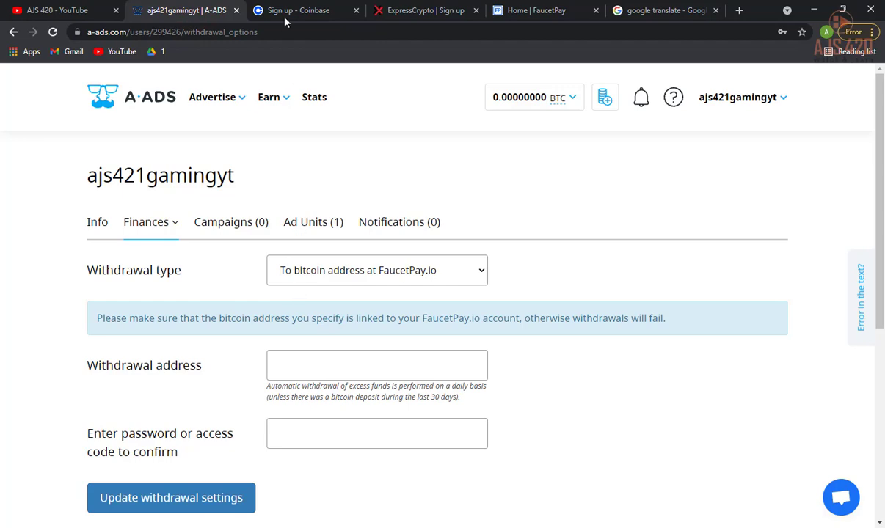
Step: Cycle among the Coinbase, ExpressCrypto and FaucetPay tabs, landing on Coinbase sign-up
left_click(288, 11)
left_click(426, 9)
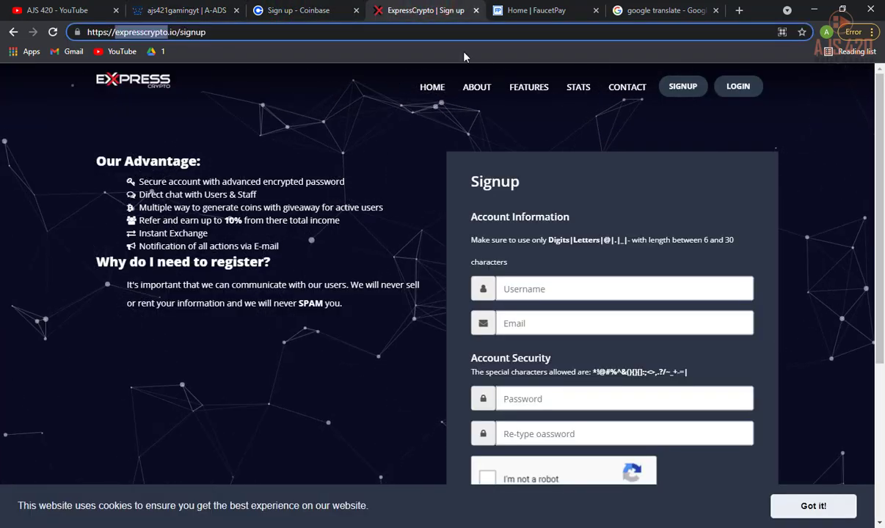
left_click(542, 10)
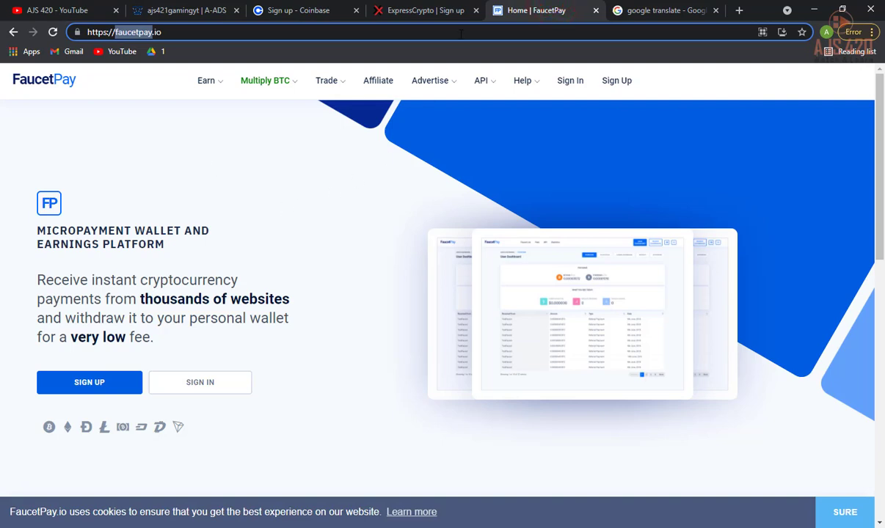
left_click(294, 10)
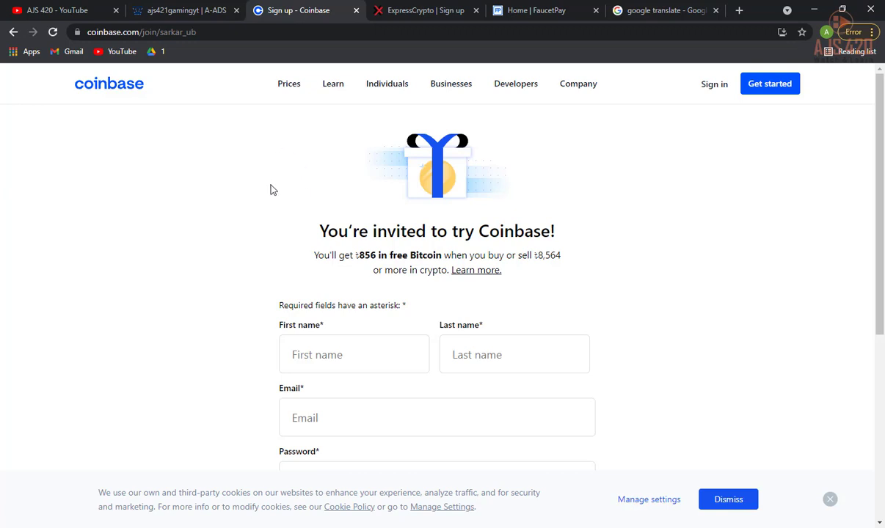
left_click(414, 11)
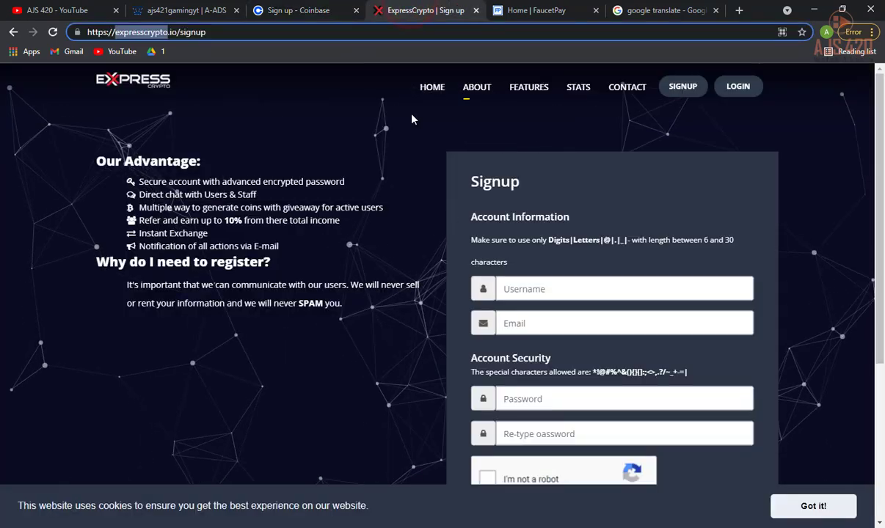
left_click(513, 10)
left_click(437, 11)
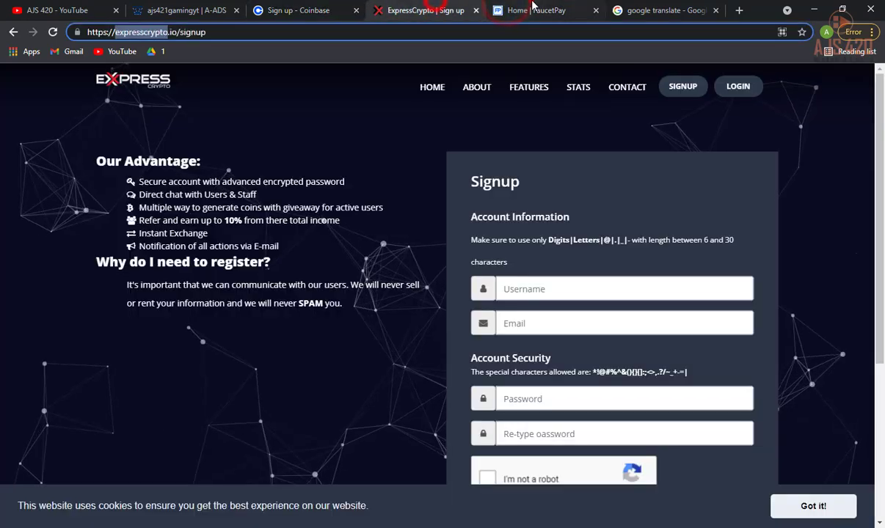
left_click(513, 10)
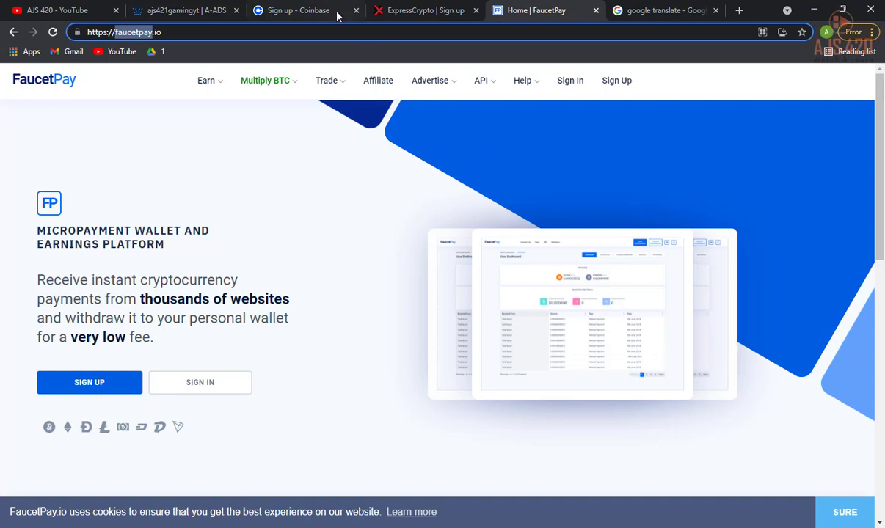
left_click(311, 11)
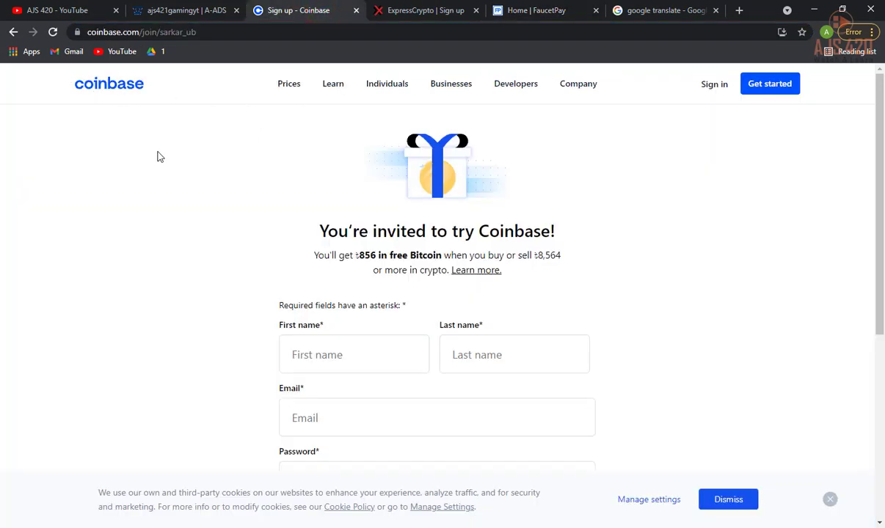
Step: Check A-ADS withdrawal options, flip between ExpressCrypto and FaucetPay, and finish on Coinbase sign-up
key("ctrl+shift+Tab")
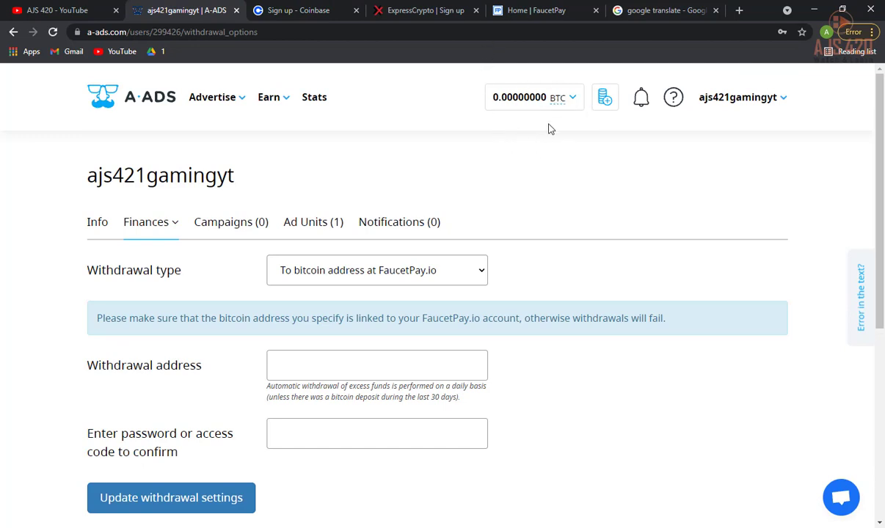
mouse_move(563, 104)
left_click(441, 9)
left_click(517, 10)
left_click(434, 10)
left_click(518, 10)
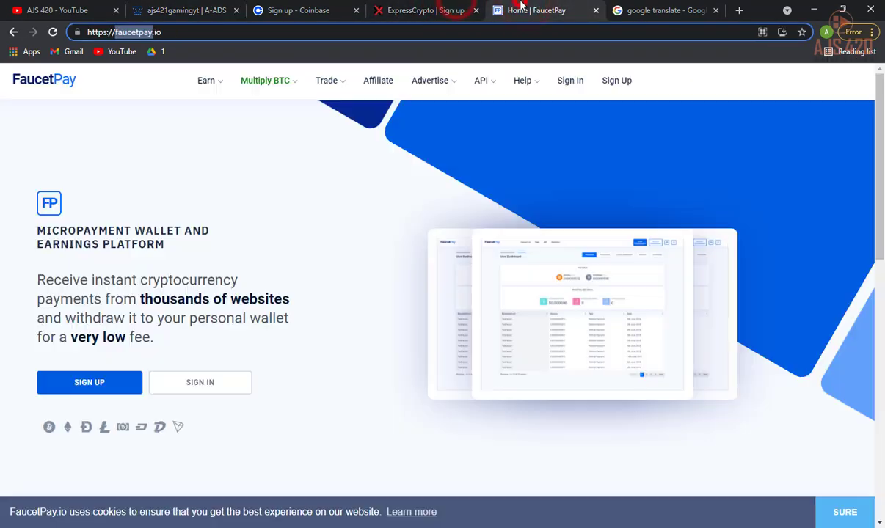
left_click(455, 8)
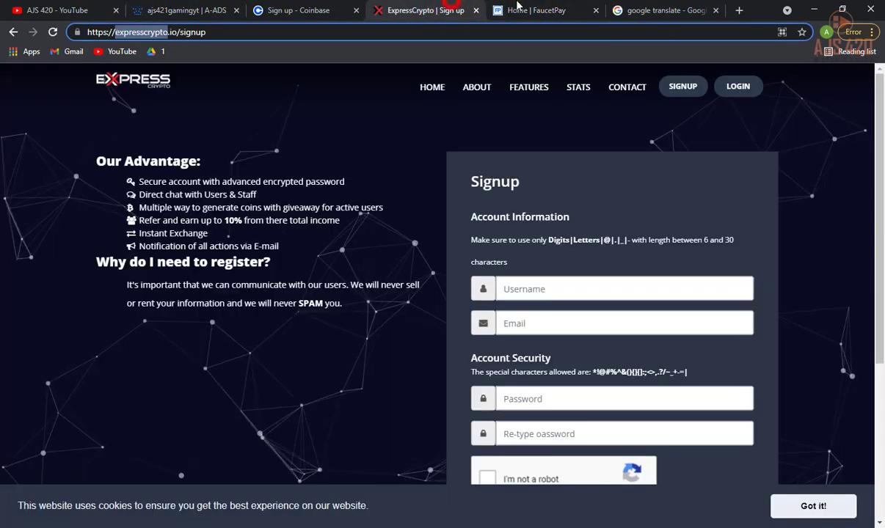
left_click(519, 9)
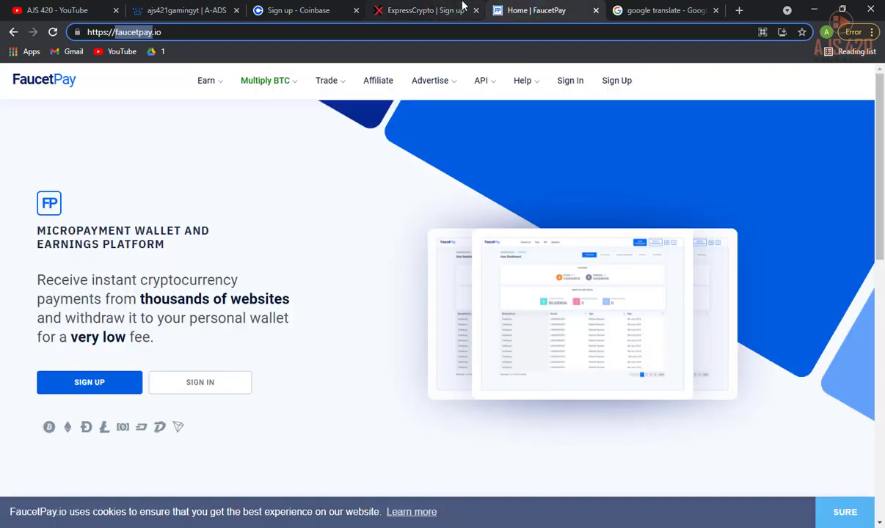
left_click(440, 9)
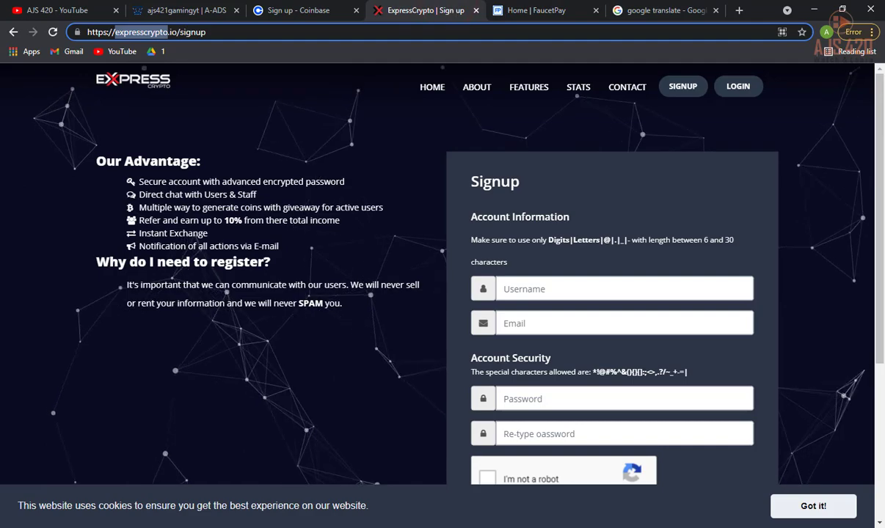
left_click(528, 16)
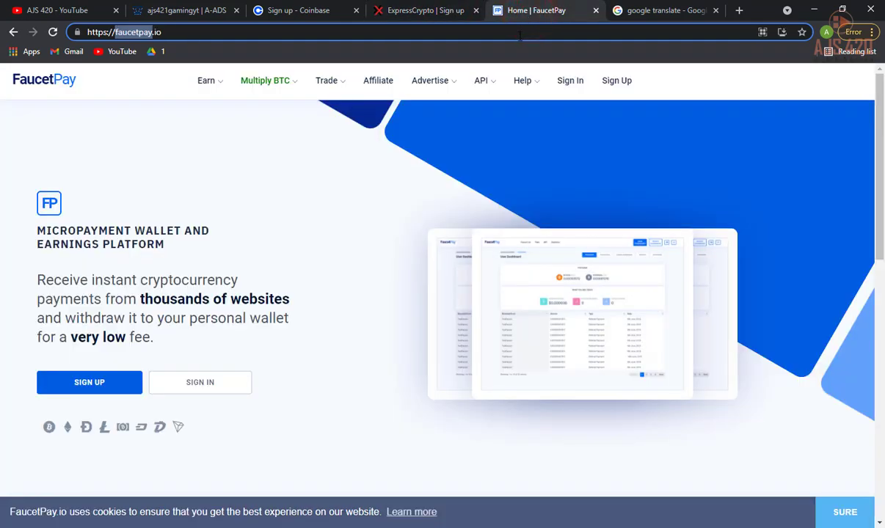
left_click(315, 8)
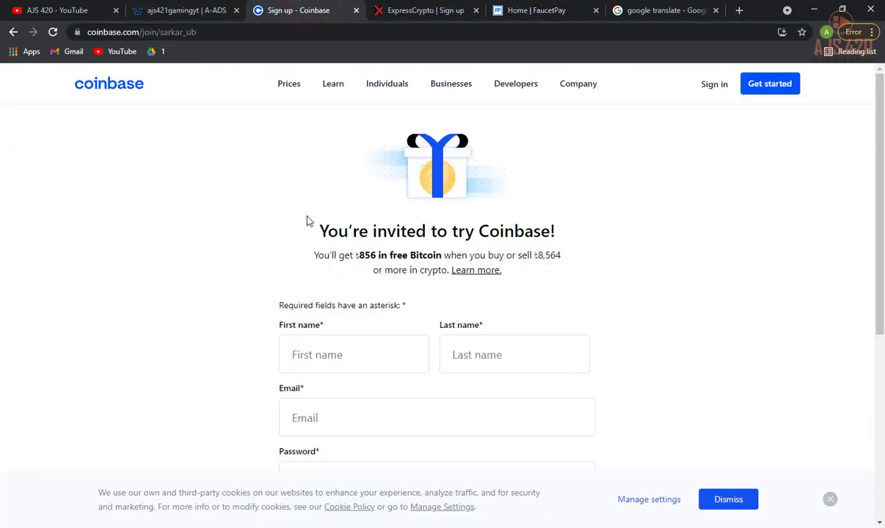
left_click(218, 7)
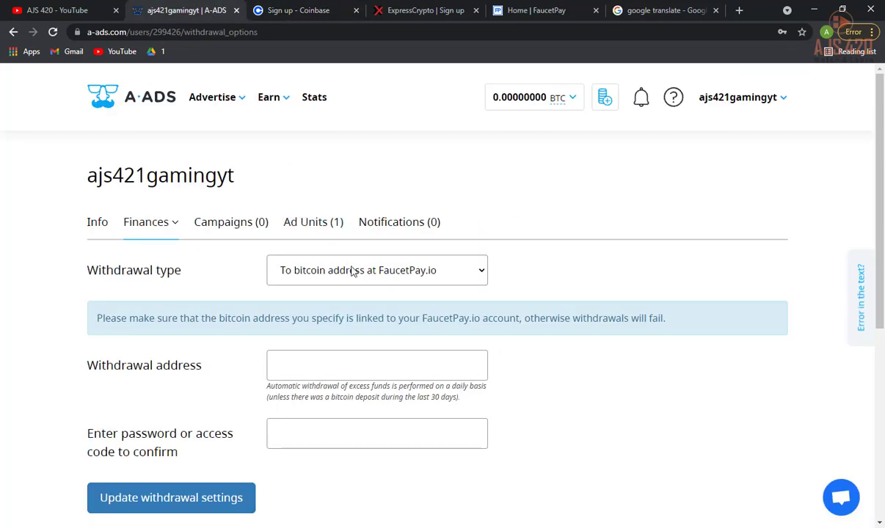
left_click(278, 13)
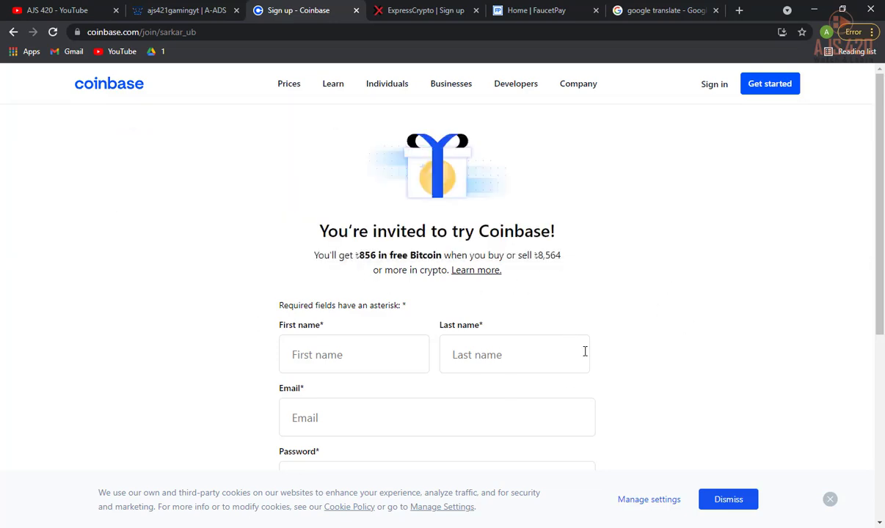
left_click_drag(286, 145, 568, 151)
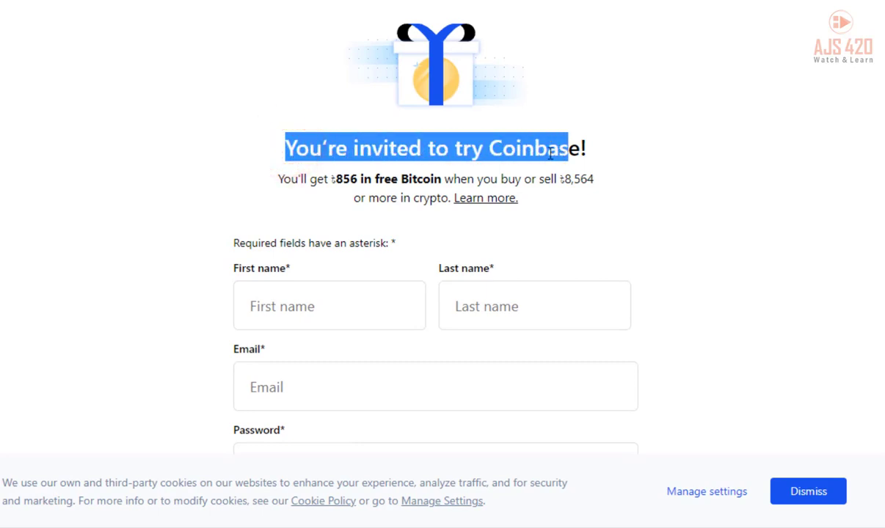
left_click(544, 148)
left_click(318, 169)
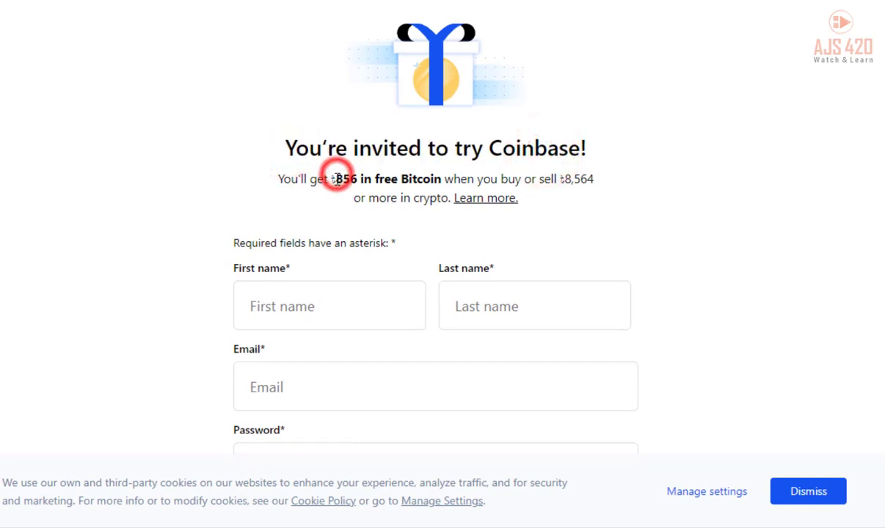
left_click_drag(331, 178, 440, 184)
left_click(411, 182)
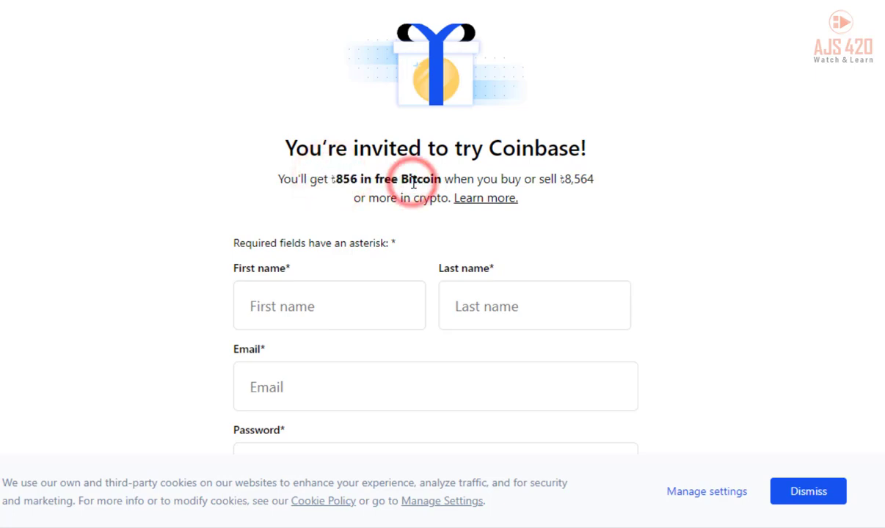
double_click(356, 177)
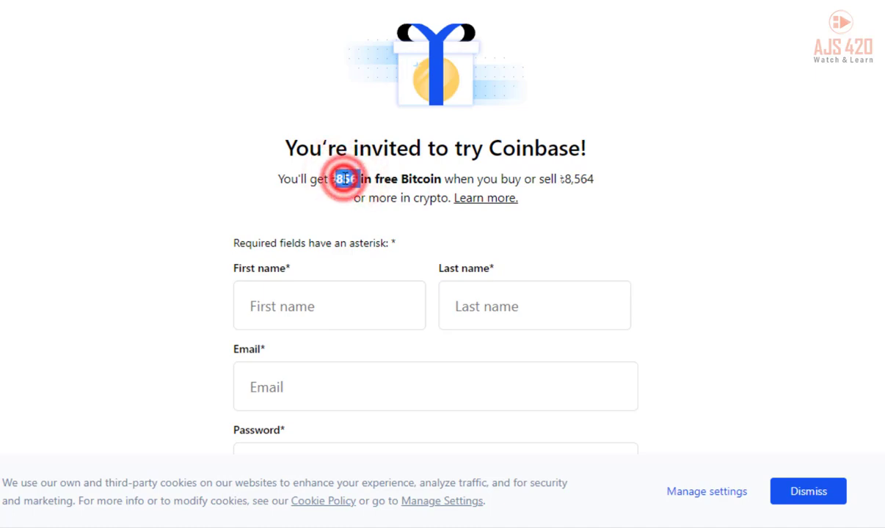
left_click(362, 178)
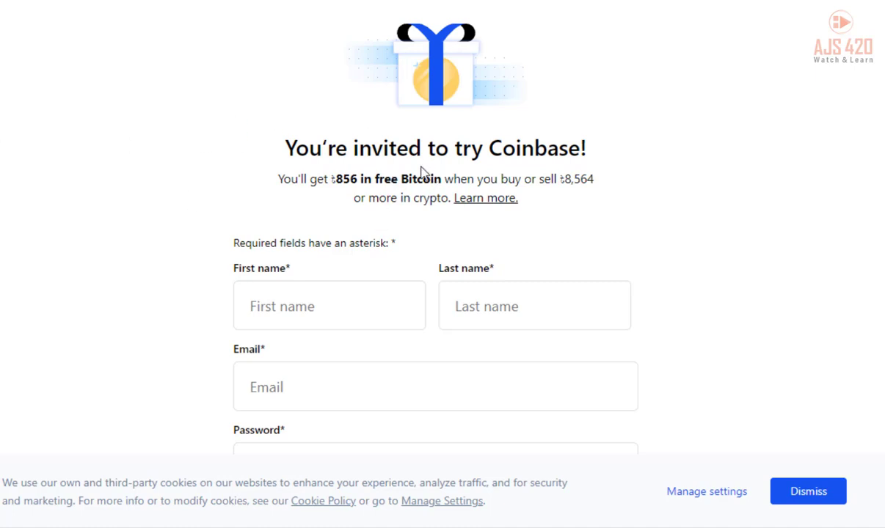
double_click(345, 179)
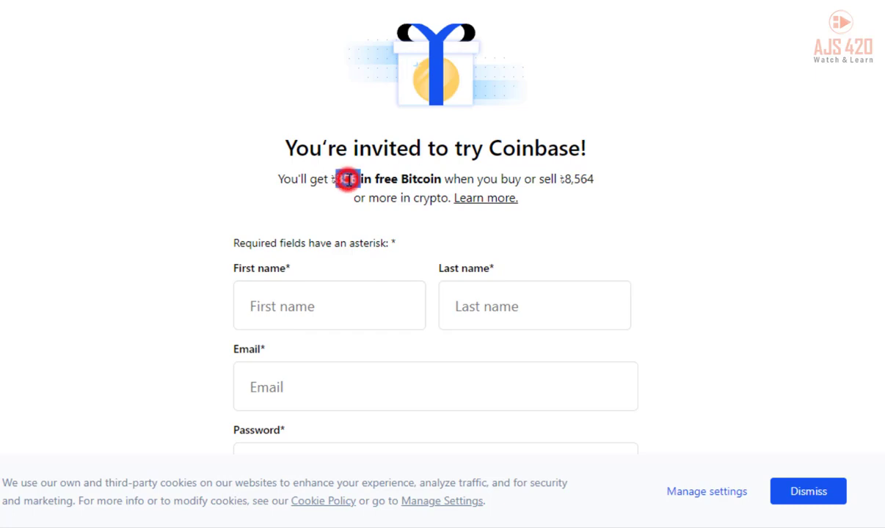
left_click(339, 167)
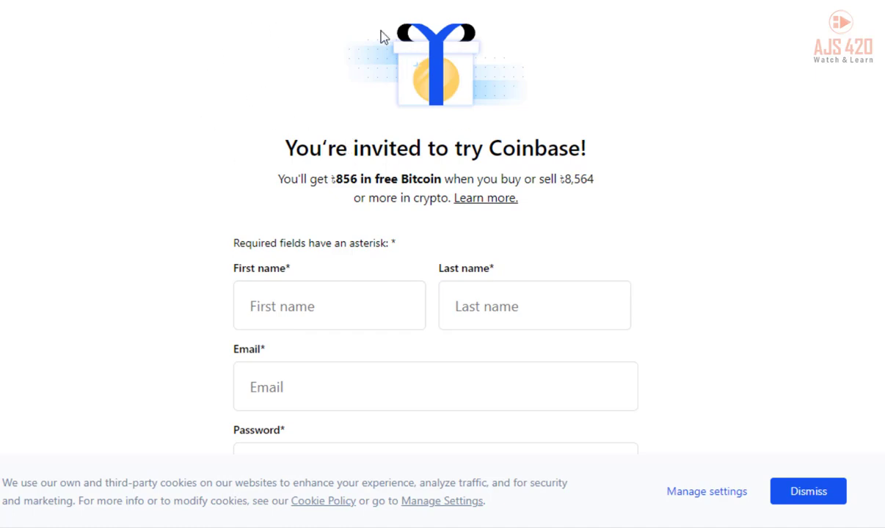
Step: Fill in the first name, last name, email address and account password fields
scroll(426, 157, "down", 1)
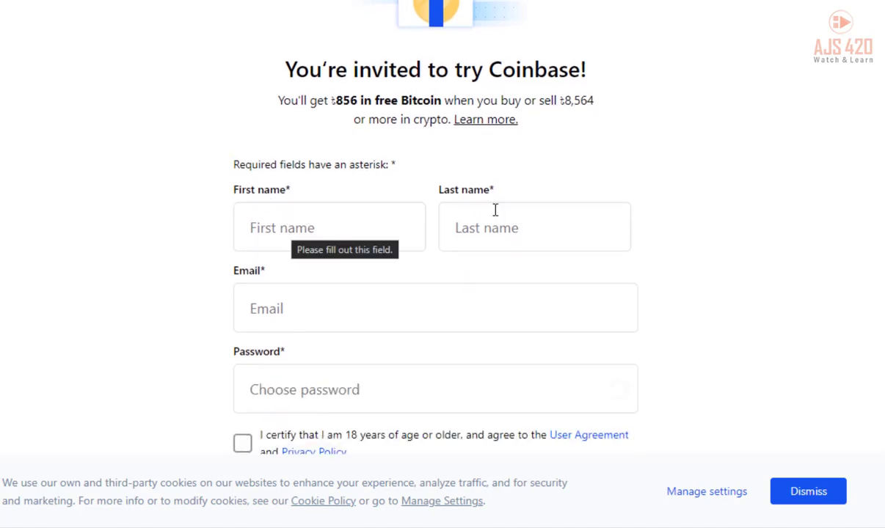
left_click(520, 226)
left_click(311, 302)
scroll(311, 302, "down", 1)
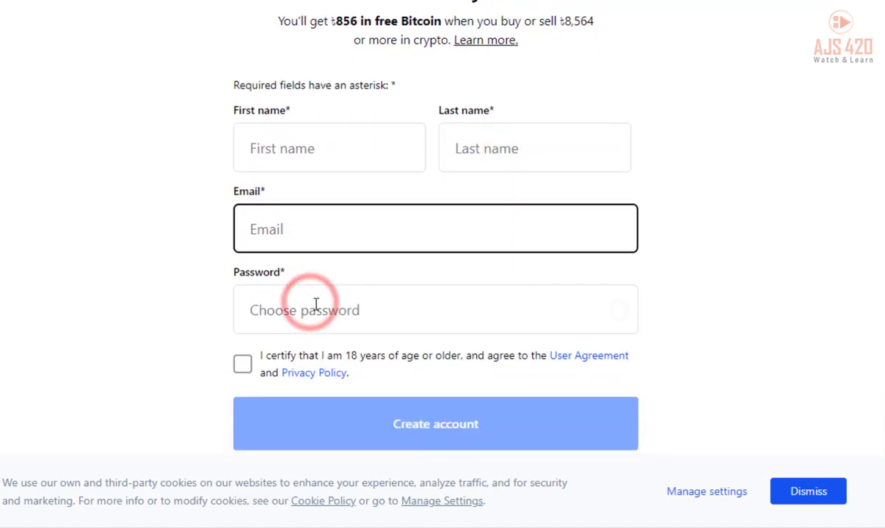
left_click(301, 302)
scroll(288, 302, "up", 1)
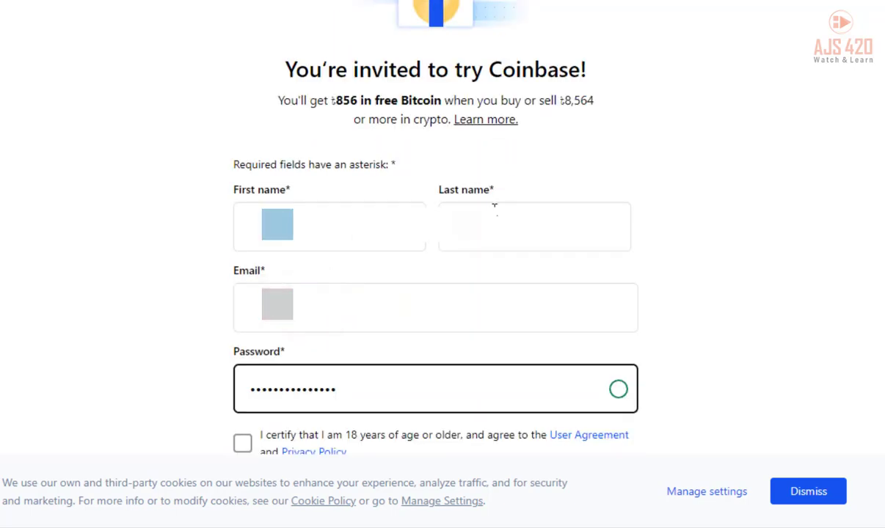
left_click(495, 214)
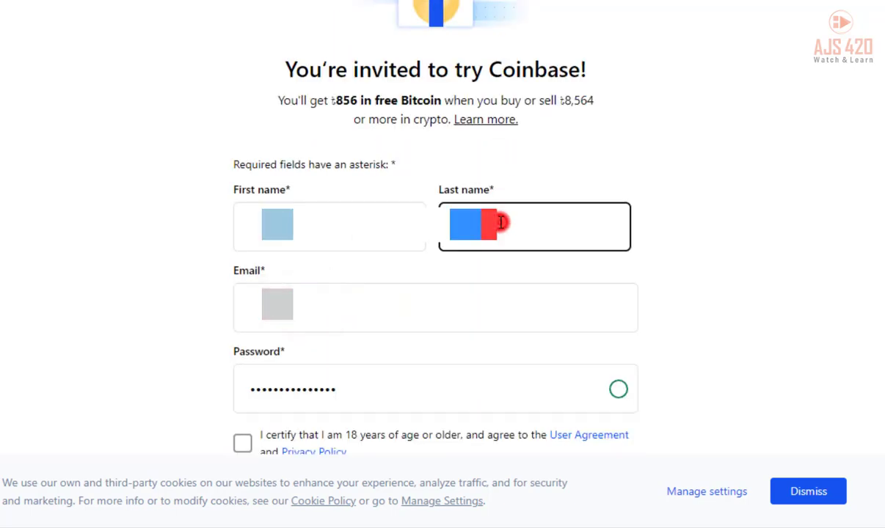
left_click(341, 305)
left_click(328, 389)
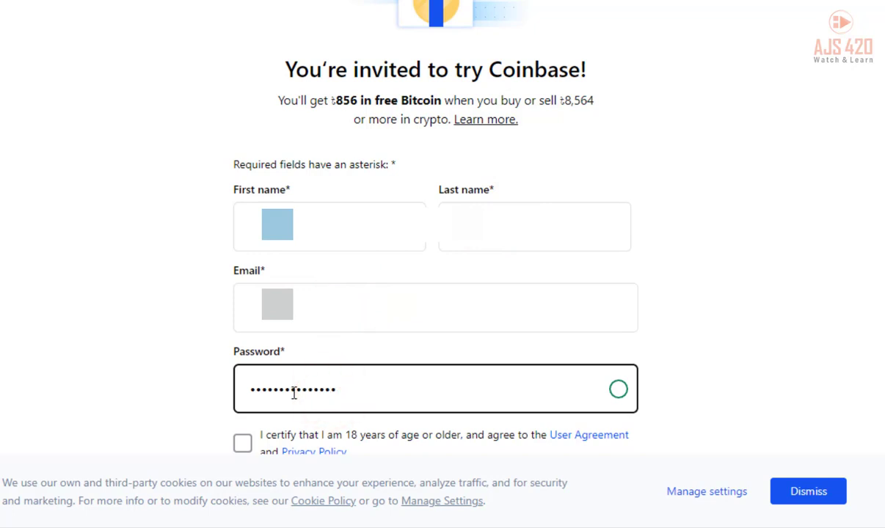
left_click(342, 389)
scroll(308, 404, "down", 1)
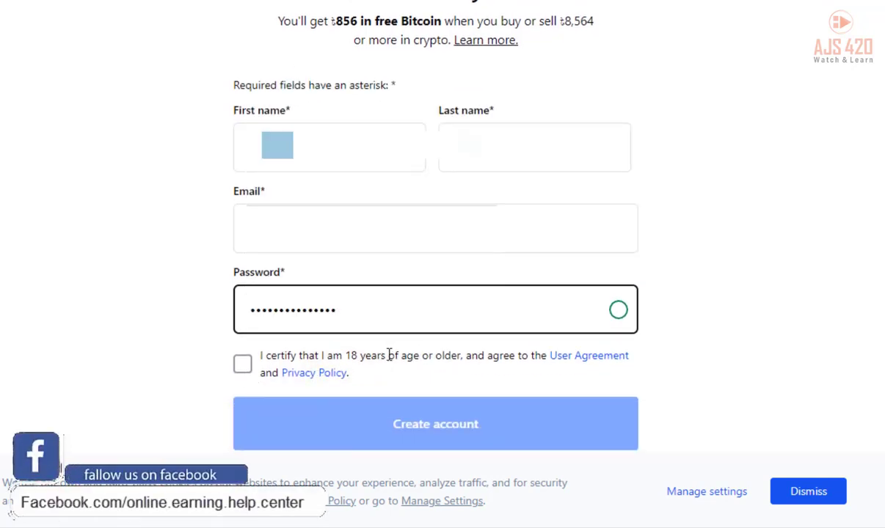
Step: Tick the 18+ and User Agreement checkbox, untick it, then tick it again
left_click(243, 364)
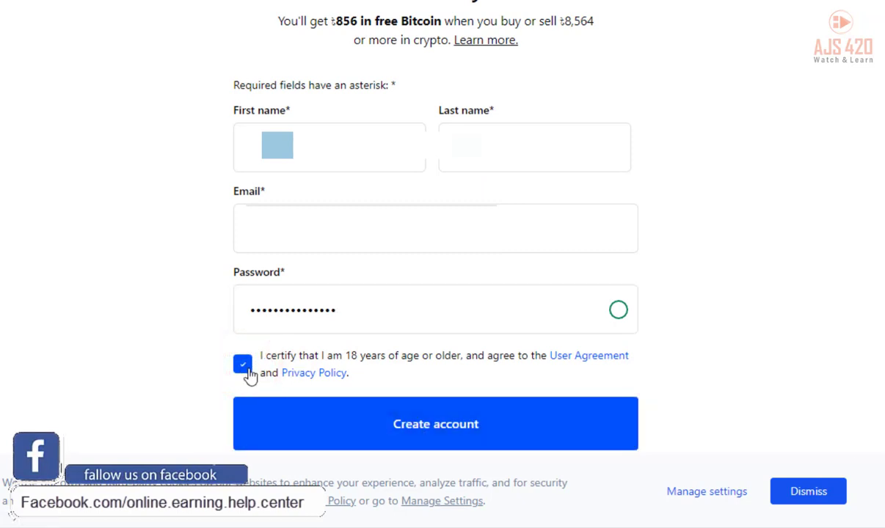
left_click(248, 372)
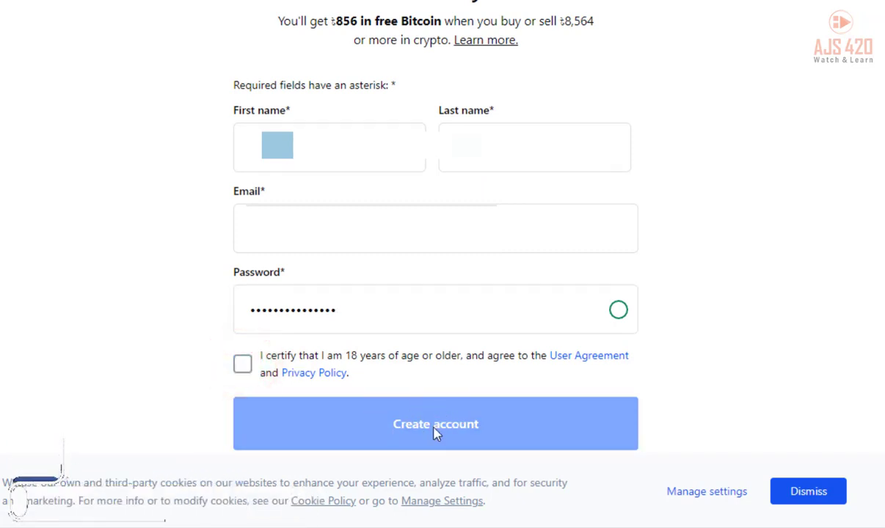
left_click(243, 364)
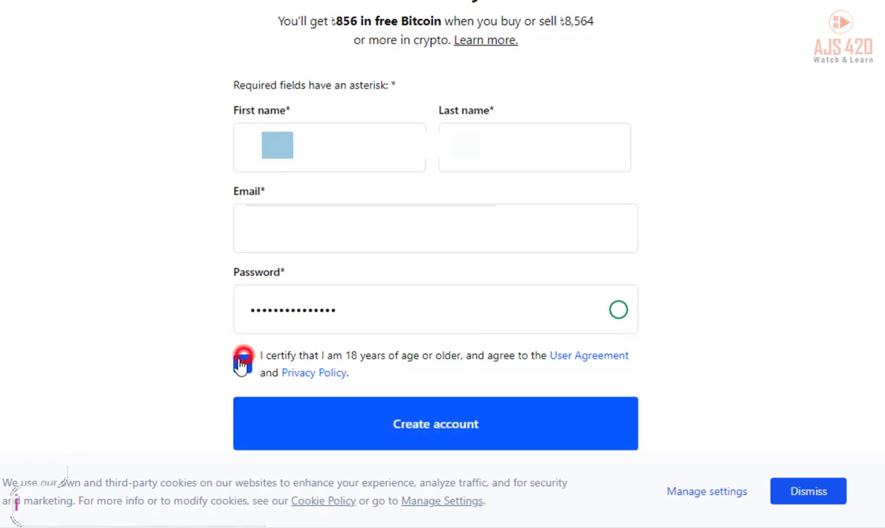
Step: Submit the Coinbase sign-up so 'Please Verify Your Email Address' arrives in Gmail
left_click(432, 424)
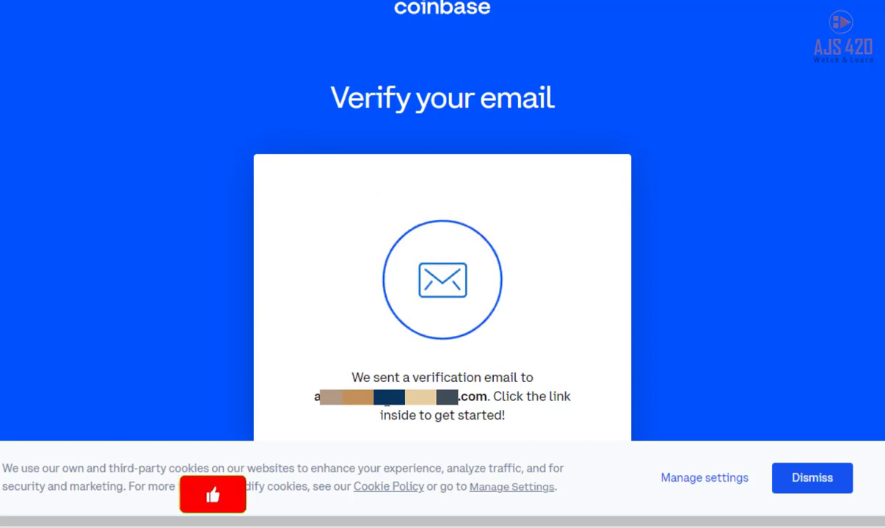
triple_click(387, 396)
left_click(386, 395)
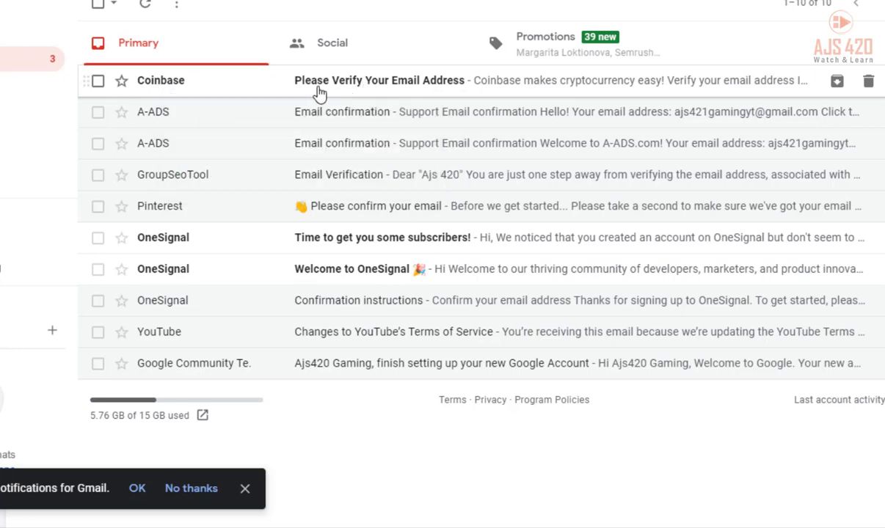
Step: Open Coinbase's 'Please Verify Your Email Address' email and confirm the address via its button
left_click(442, 85)
scroll(427, 199, "down", 1)
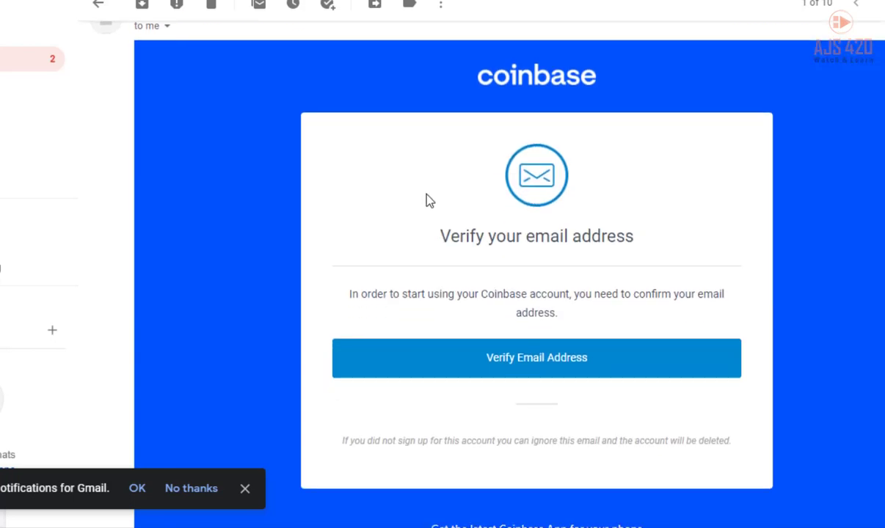
triple_click(455, 236)
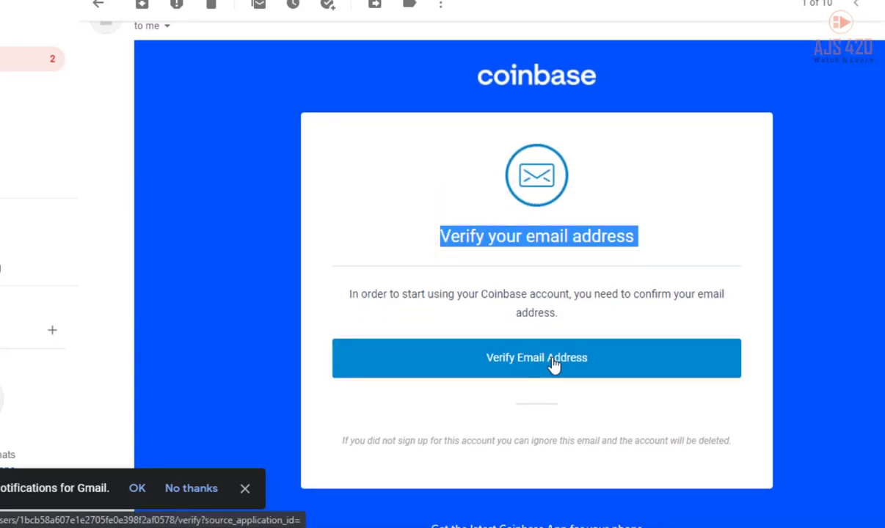
left_click(528, 358)
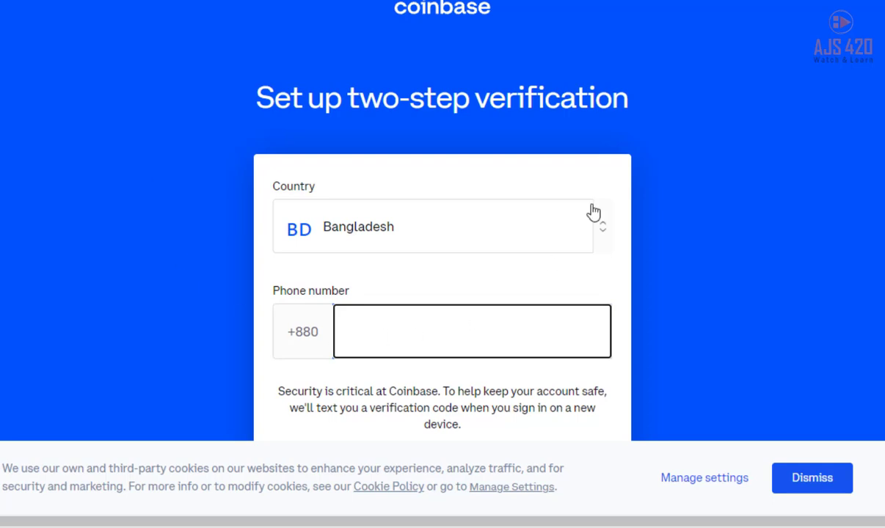
Step: Keep Bangladesh (+880) as country, paste the phone number, and have the code texted
left_click(558, 101)
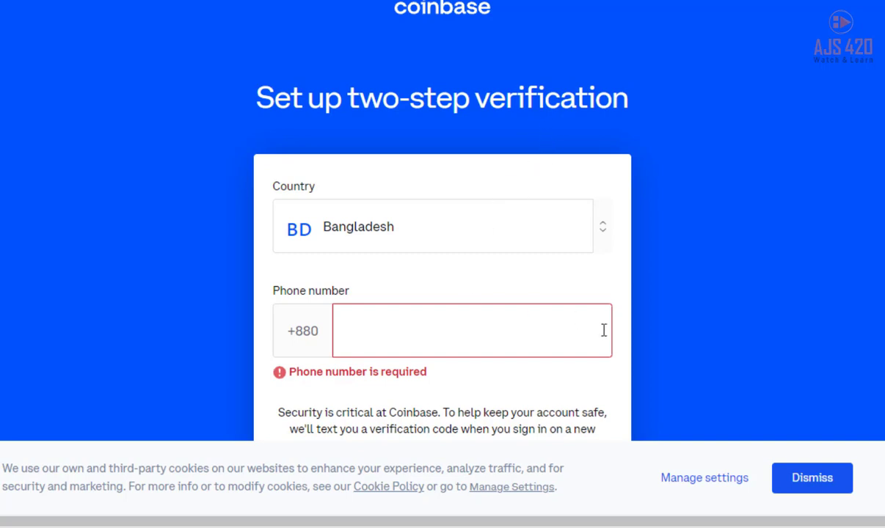
scroll(442, 322, "down", 1)
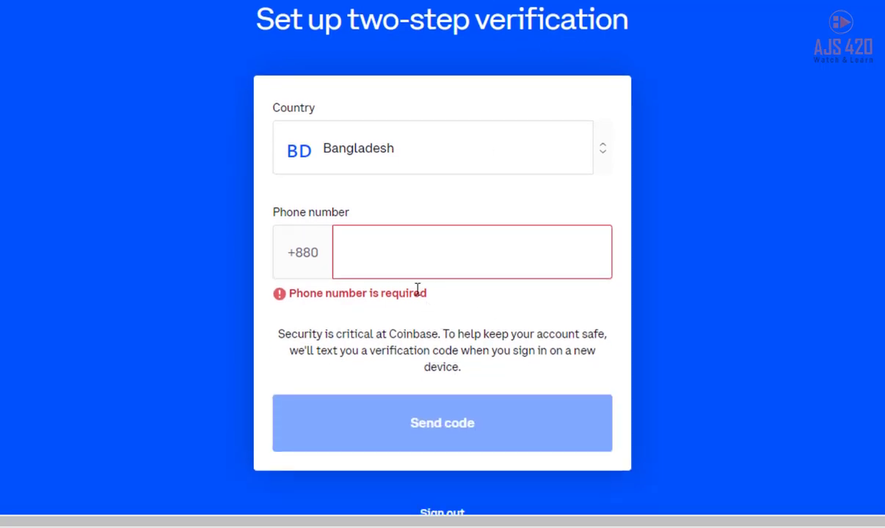
left_click(339, 155)
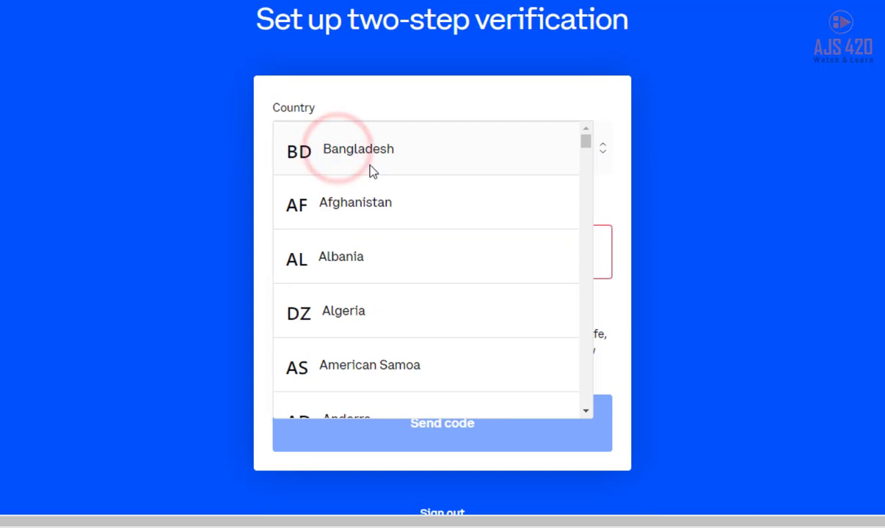
left_click(351, 150)
left_click(352, 150)
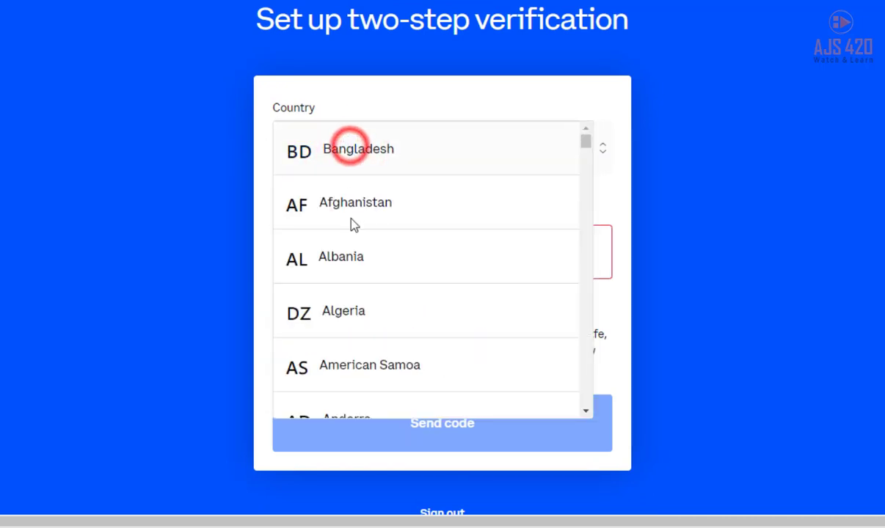
scroll(388, 309, "down", 2)
scroll(382, 297, "up", 2)
left_click(372, 151)
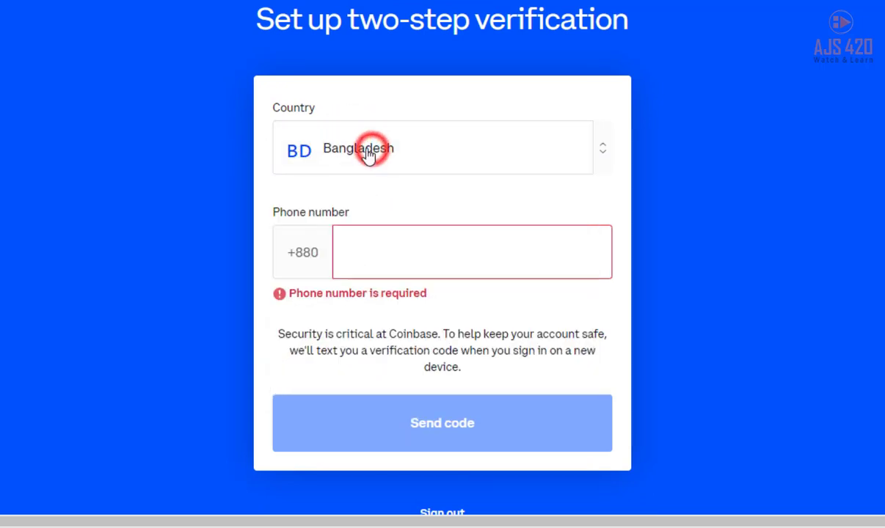
left_click(399, 262)
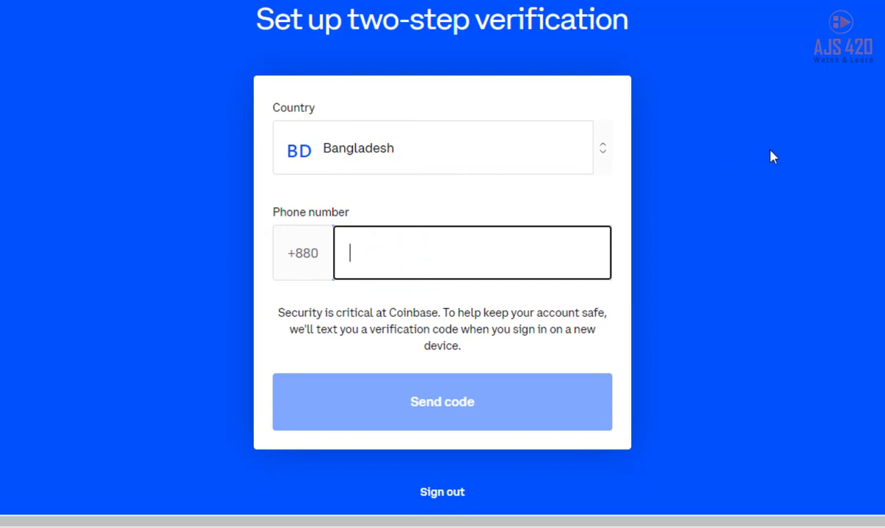
key("ctrl+v")
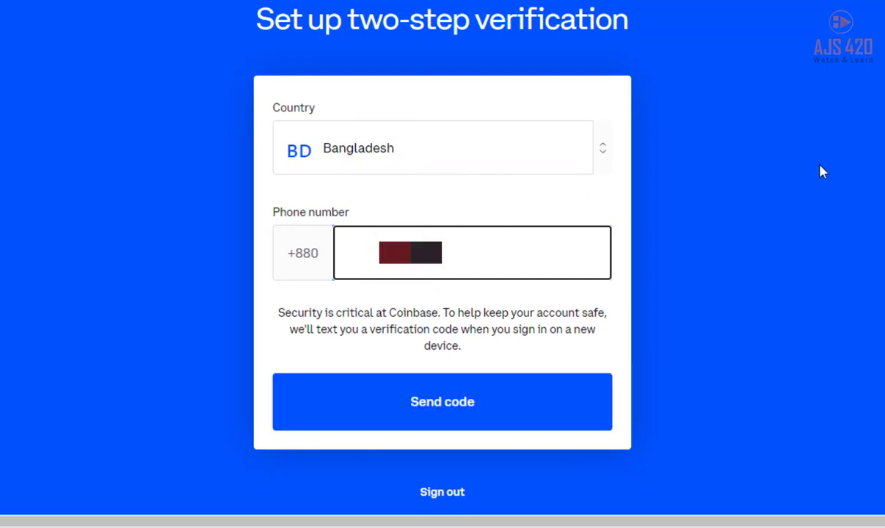
left_click(452, 405)
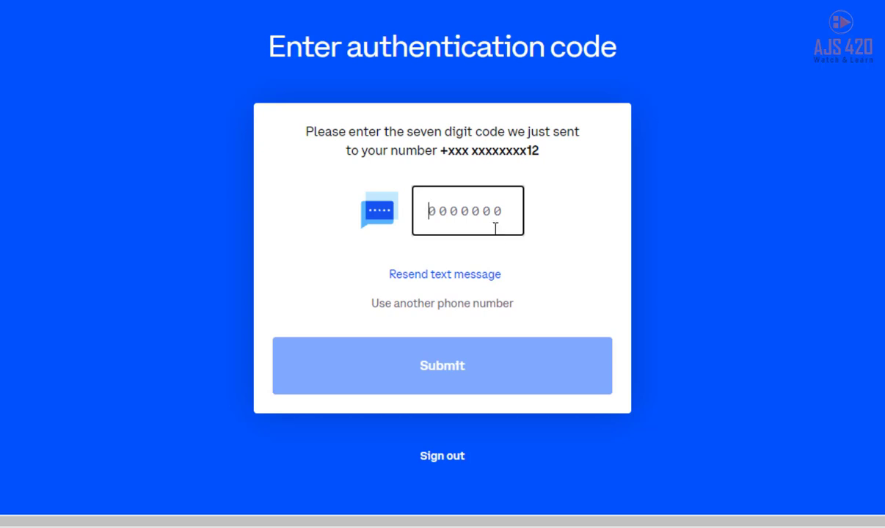
Step: Submit the texted seven-digit authentication code and skip the Transfer crypto offer for now
left_click(441, 378)
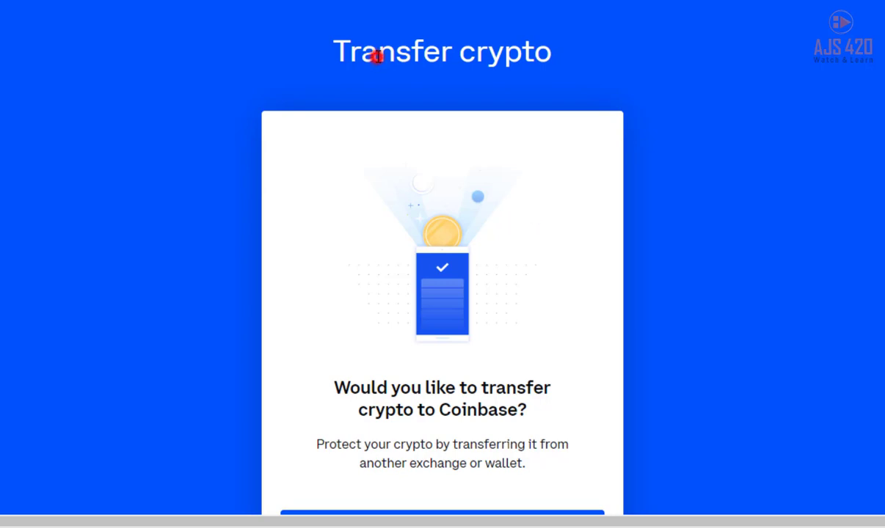
triple_click(377, 57)
left_click(438, 54)
scroll(430, 183, "down", 2)
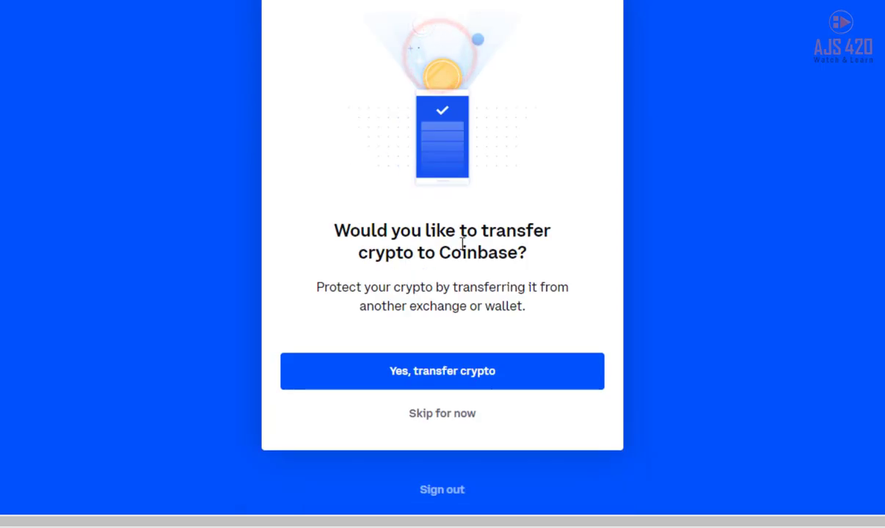
left_click(448, 413)
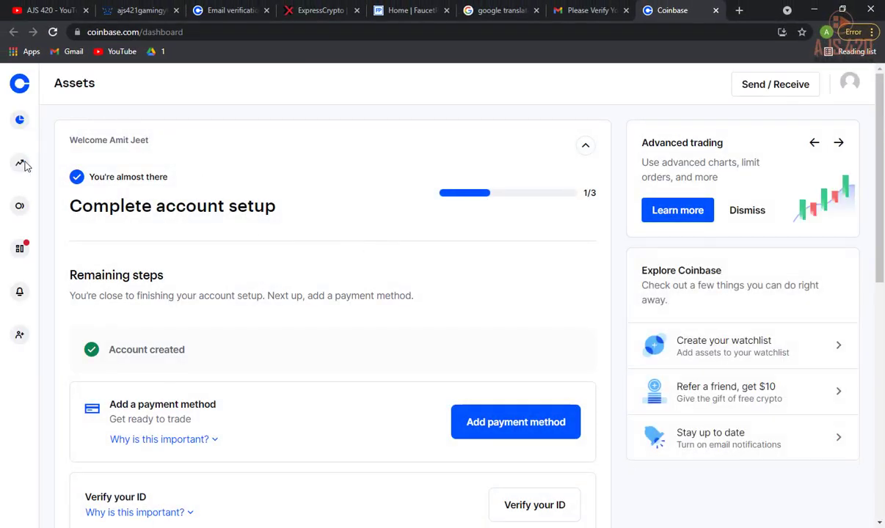
Step: Try adding a payment method, dismiss the restricted-account notice, then start ID verification
triple_click(108, 205)
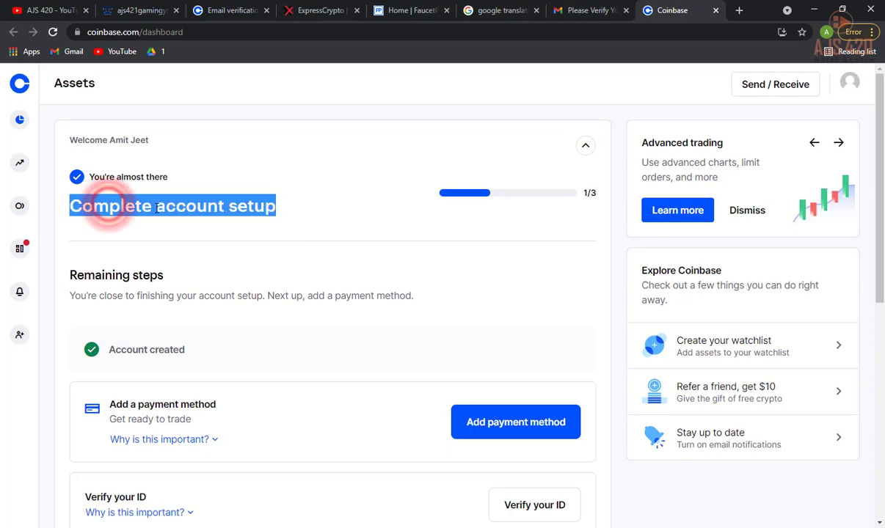
triple_click(128, 177)
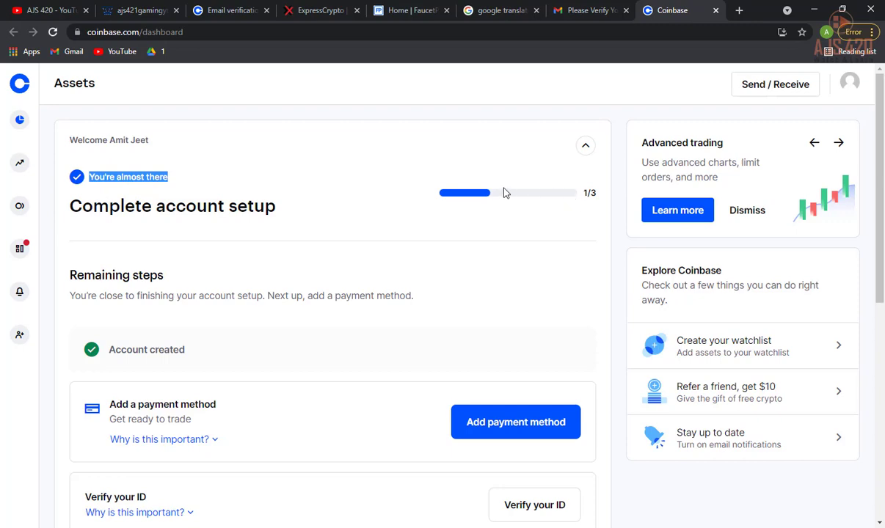
scroll(485, 287, "down", 3)
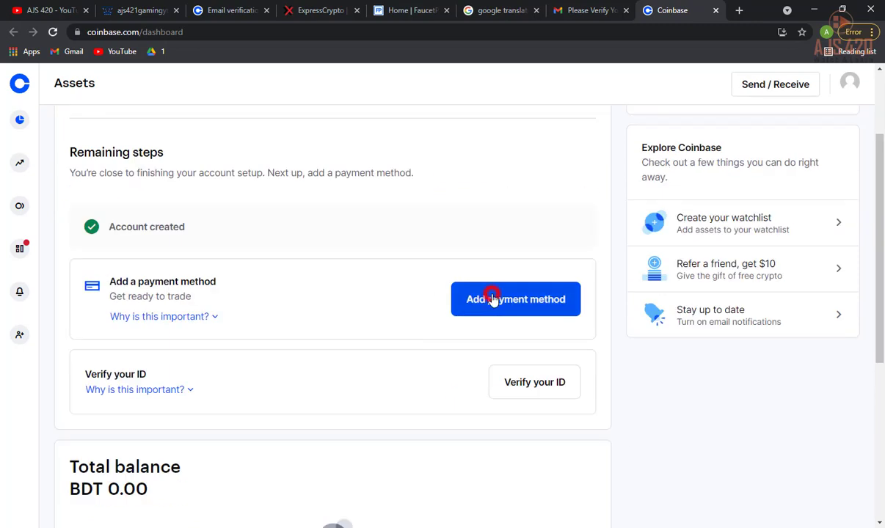
left_click(492, 299)
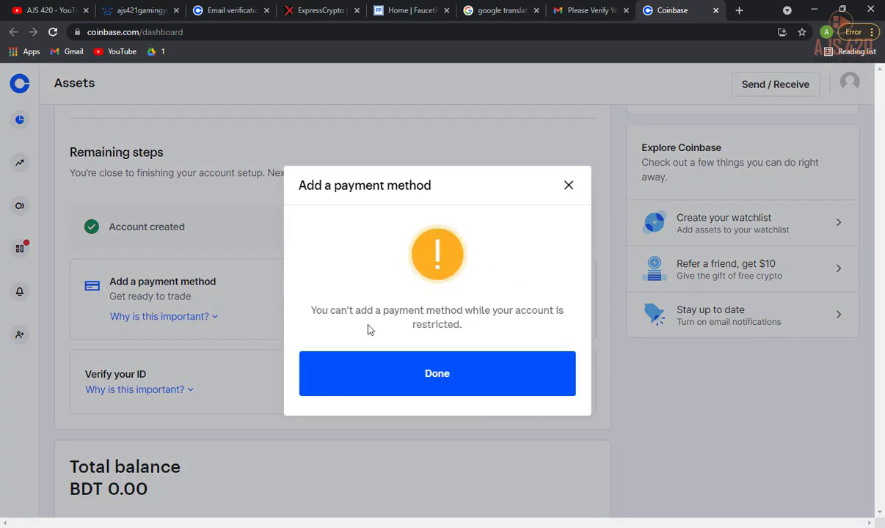
left_click(566, 188)
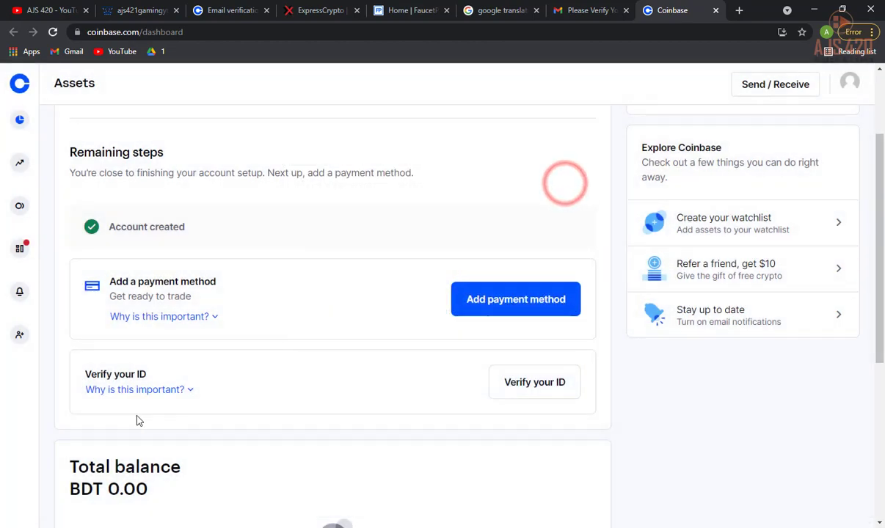
scroll(152, 385, "down", 1)
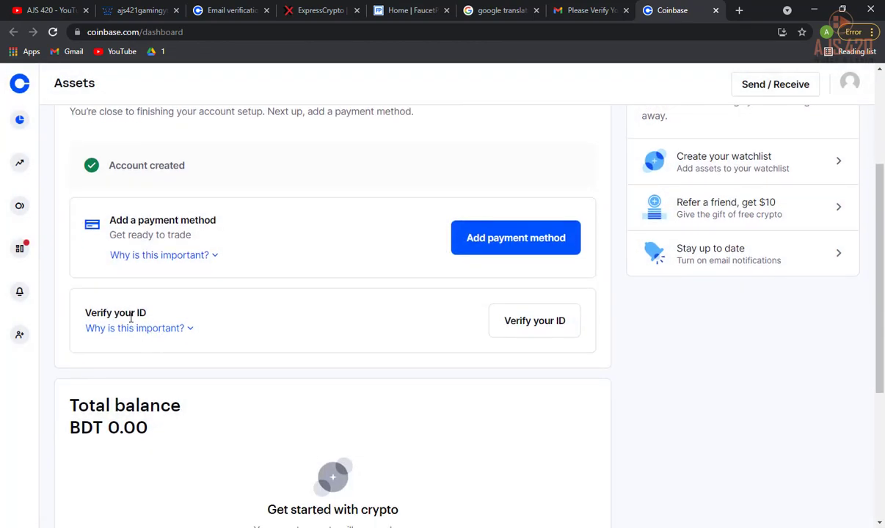
left_click(514, 323)
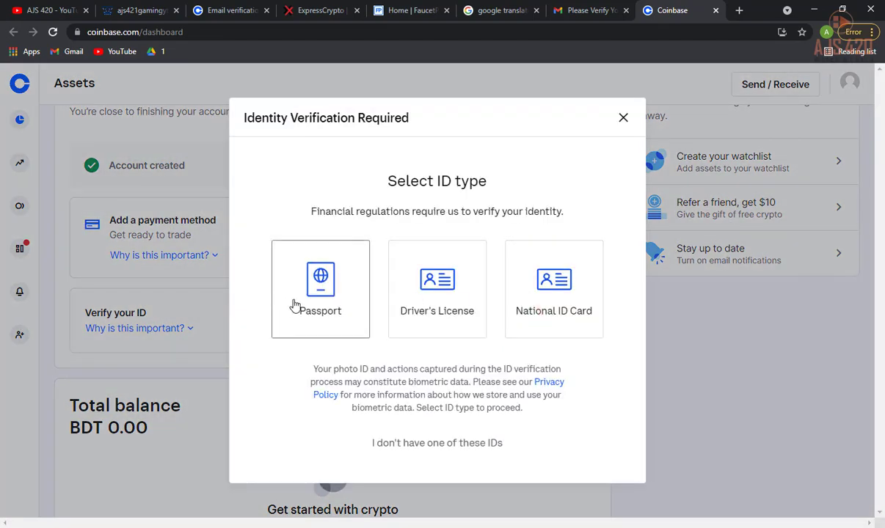
Step: Choose National ID Card with File Upload, then close the Identity Verification dialog without uploading
left_click(304, 297)
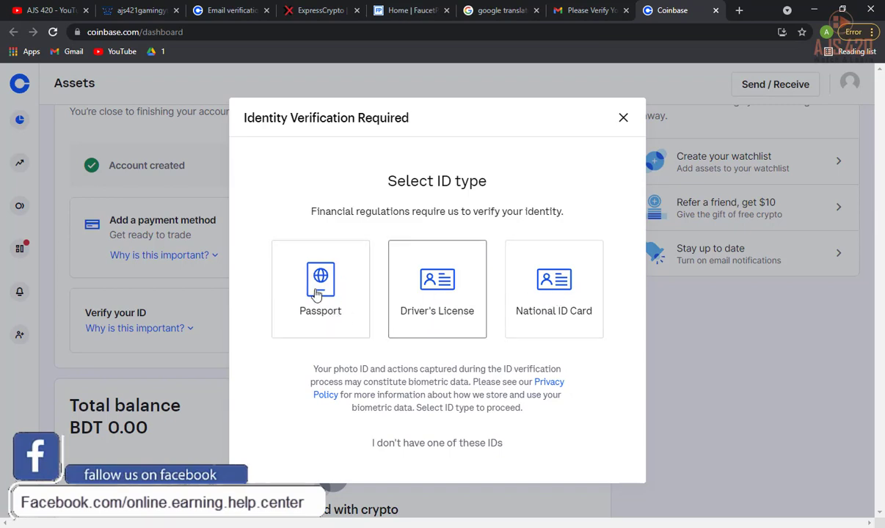
left_click(554, 290)
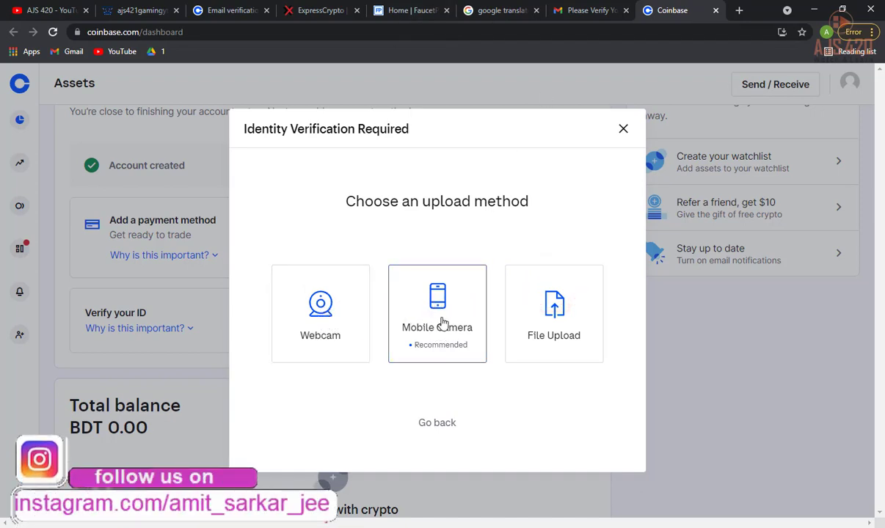
left_click(555, 314)
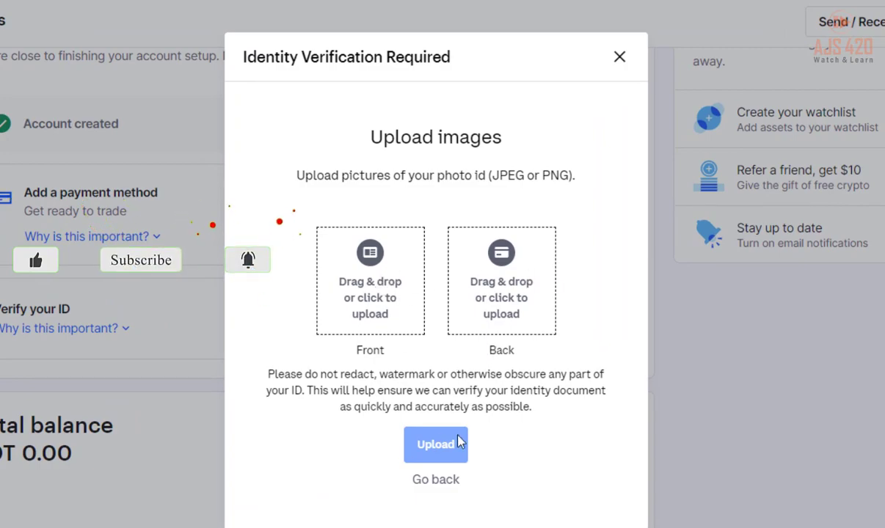
left_click(619, 57)
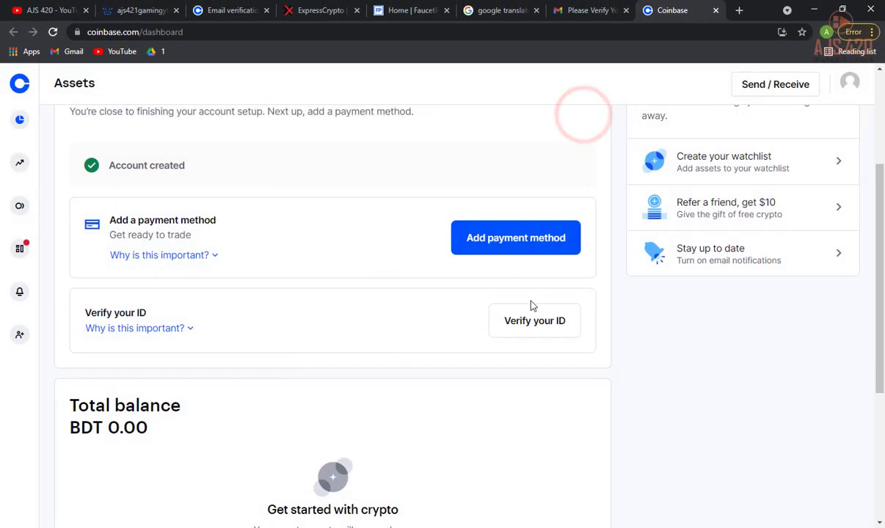
Step: Open Invite Friends from the sidebar and highlight the BDT 856.43 referral reward
scroll(183, 364, "down", 2)
triple_click(120, 282)
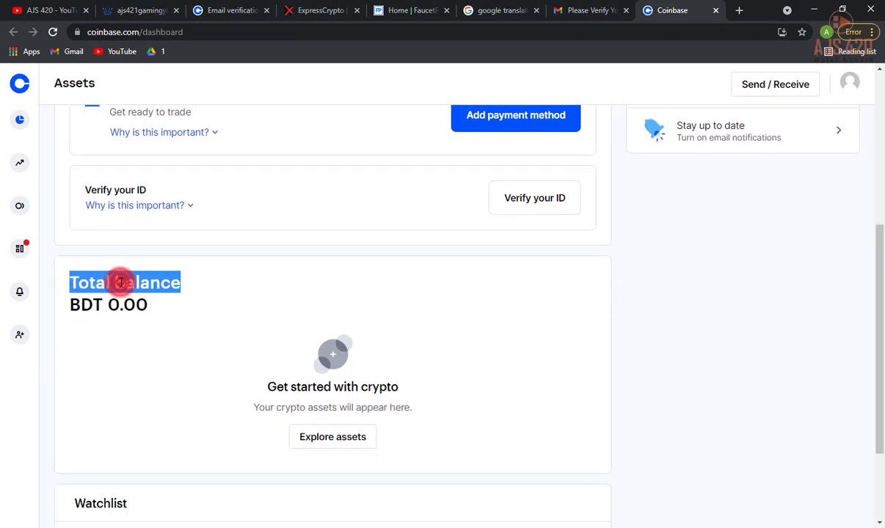
left_click(133, 303)
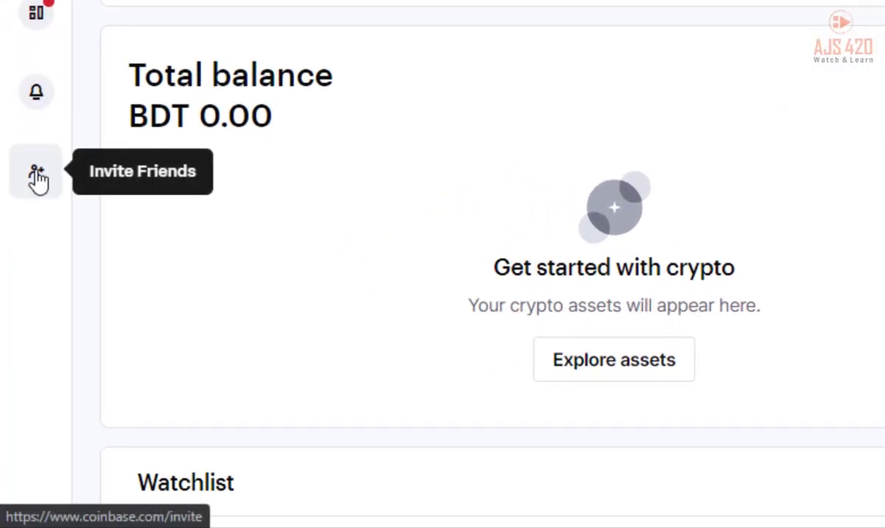
left_click(36, 176)
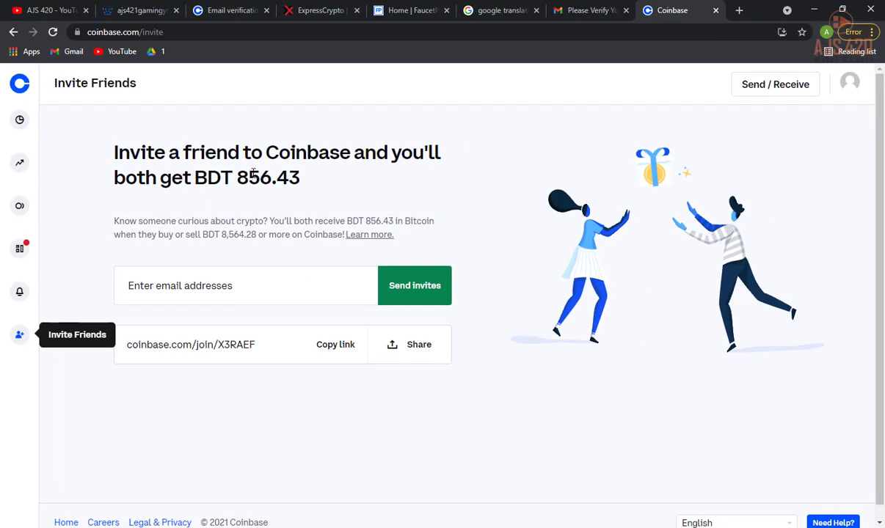
double_click(253, 174)
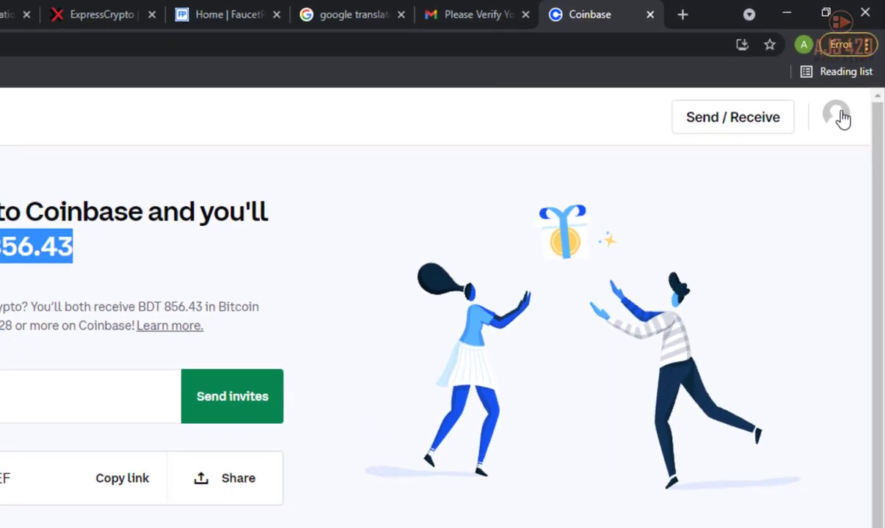
left_click(840, 118)
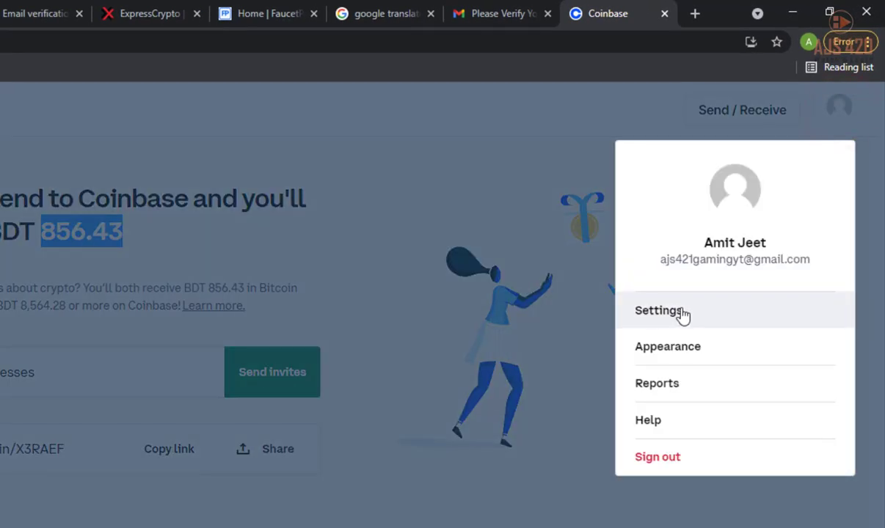
left_click(681, 312)
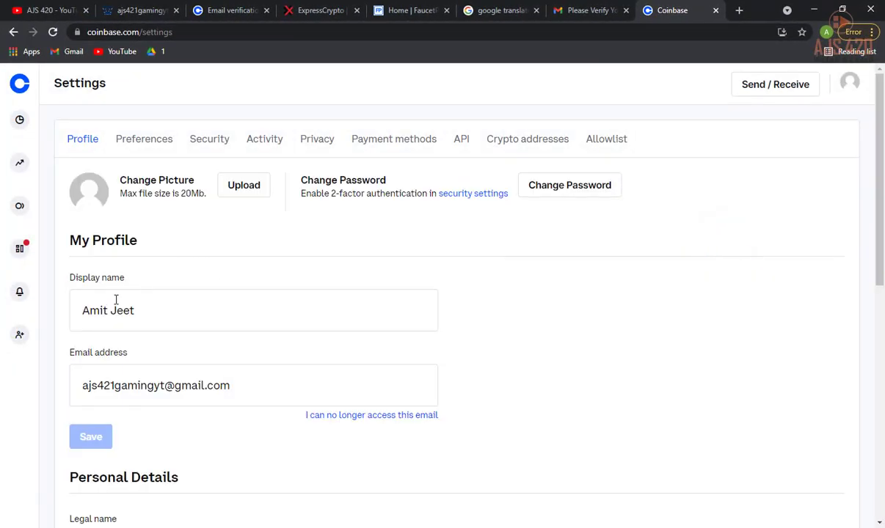
scroll(110, 305, "down", 4)
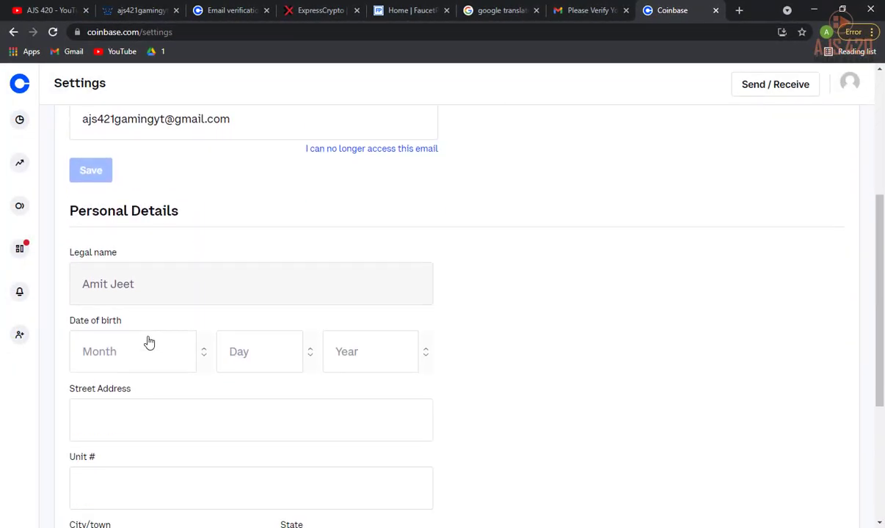
scroll(132, 319, "down", 1)
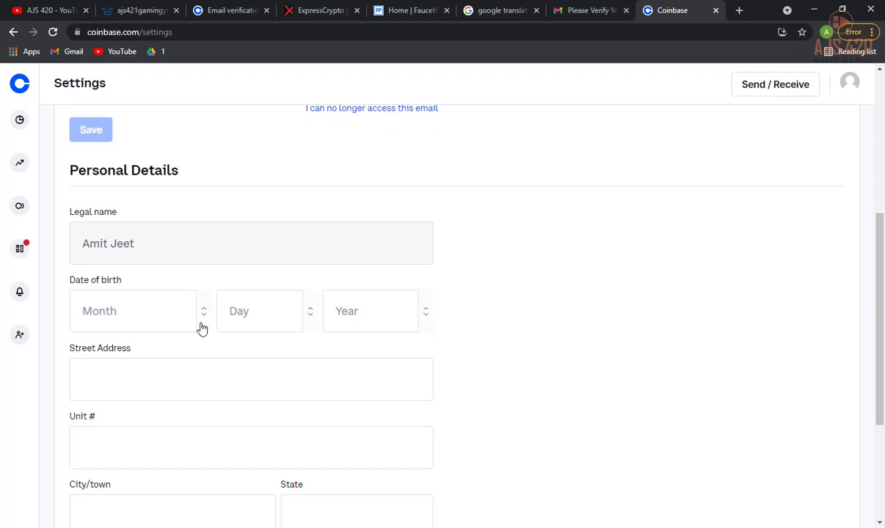
Step: Look through the empty Personal Details: birth month and day dropdowns and Street Address
left_click(136, 307)
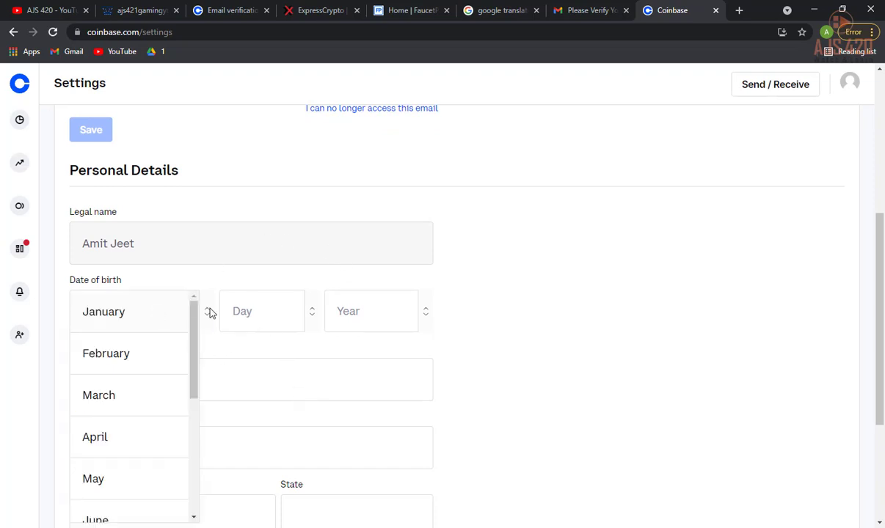
left_click(250, 308)
left_click(144, 372)
scroll(151, 326, "down", 1)
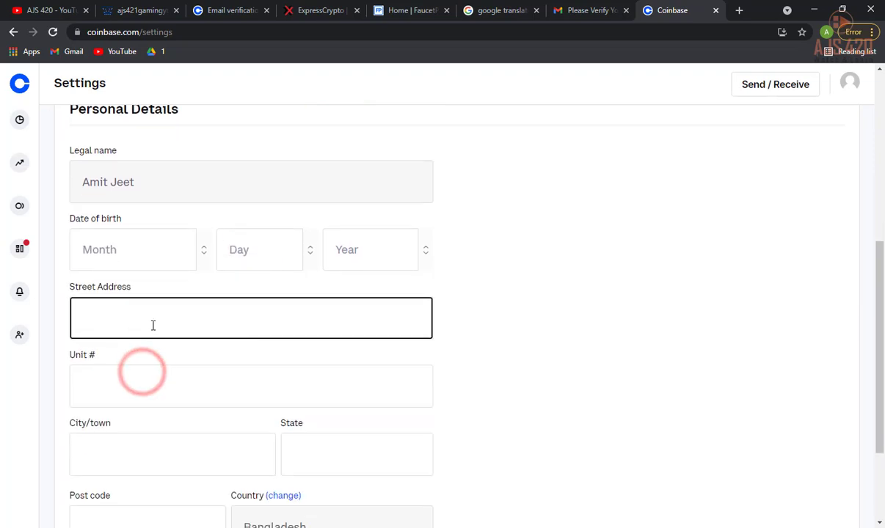
scroll(121, 418, "down", 2)
scroll(143, 388, "down", 2)
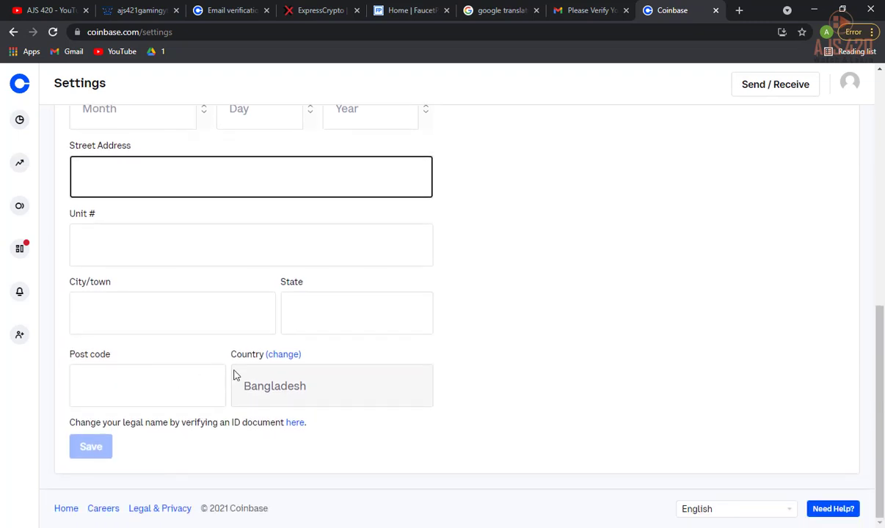
scroll(458, 267, "up", 5)
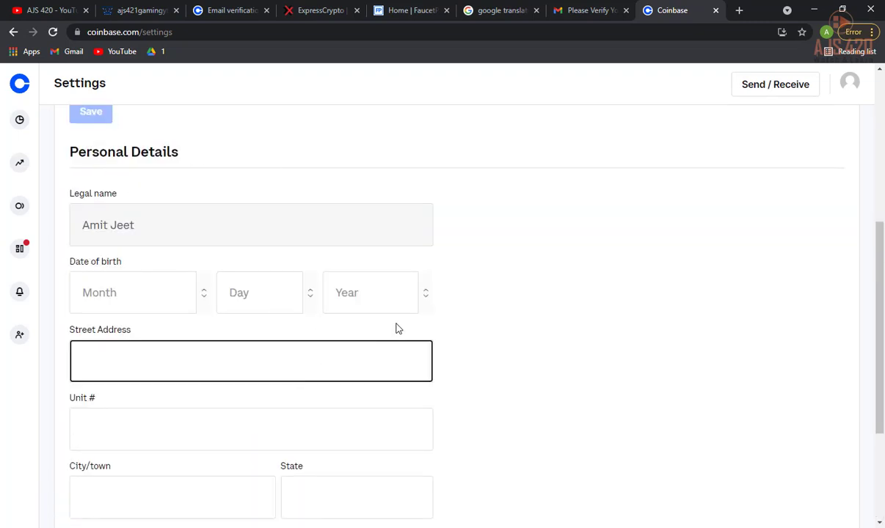
scroll(387, 328, "down", 2)
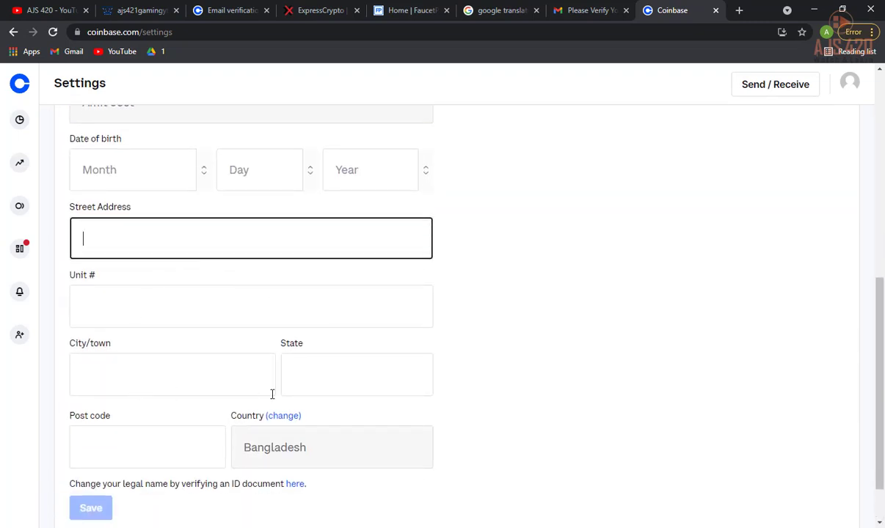
scroll(146, 449, "down", 1)
scroll(311, 375, "up", 4)
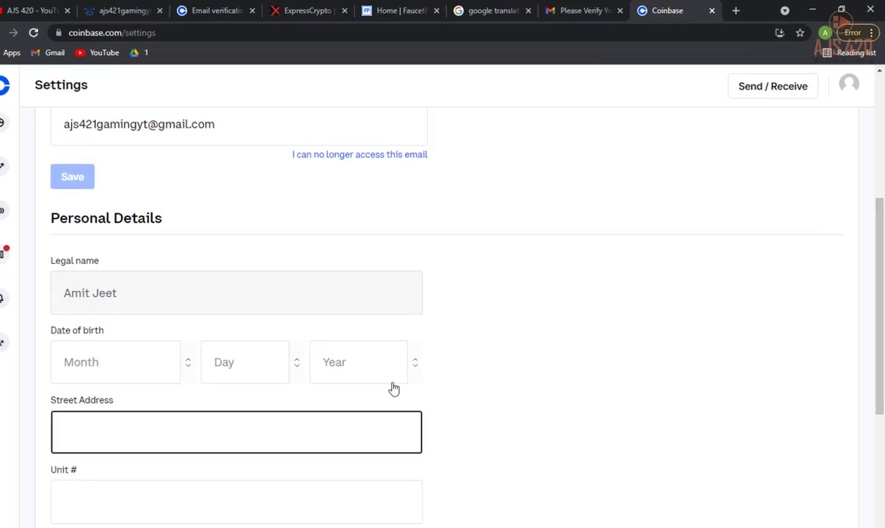
scroll(770, 92, "up", 4)
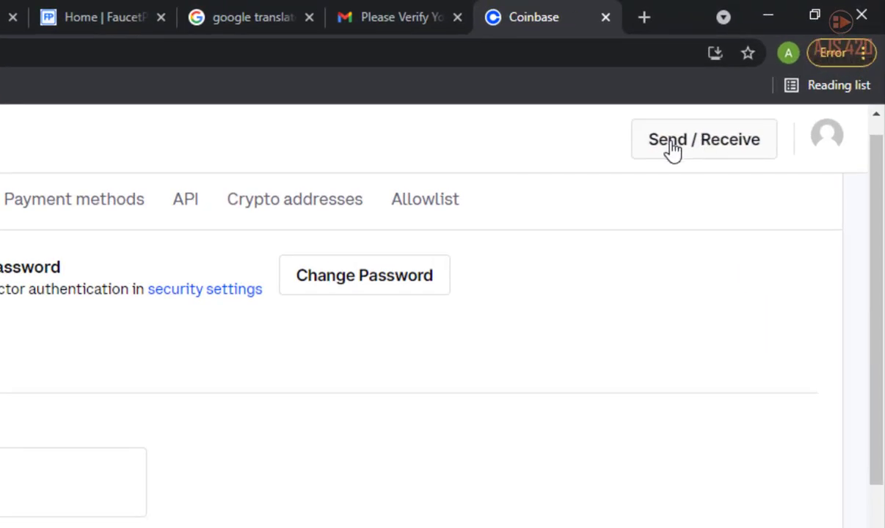
Step: Reveal the Bitcoin receive address in Coinbase's Receive panel, then return to A-ADS
left_click(715, 143)
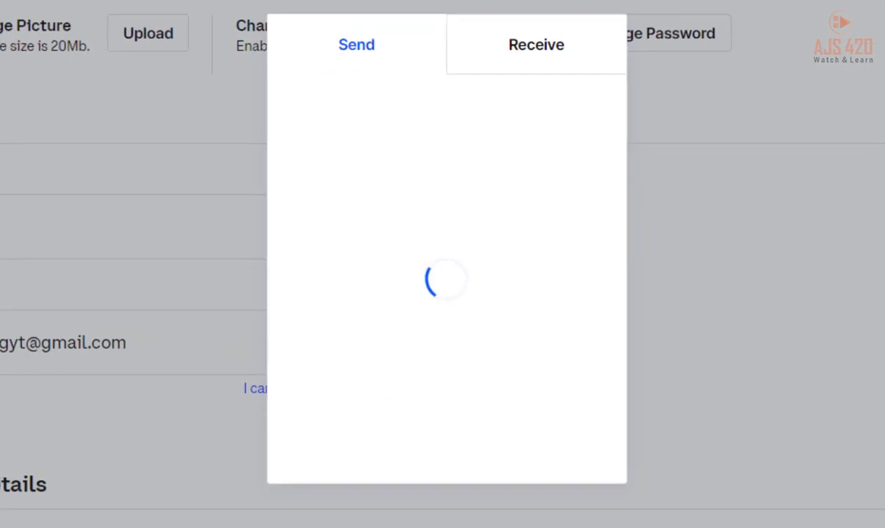
left_click(532, 52)
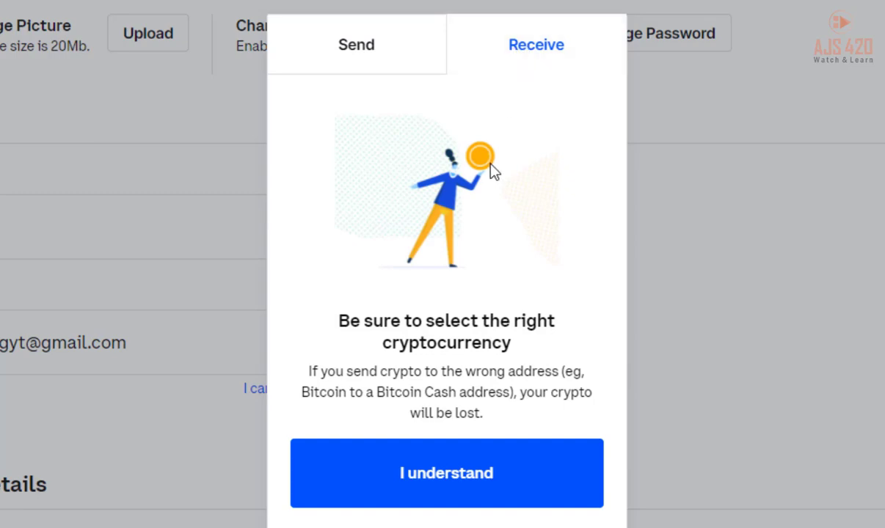
left_click(421, 475)
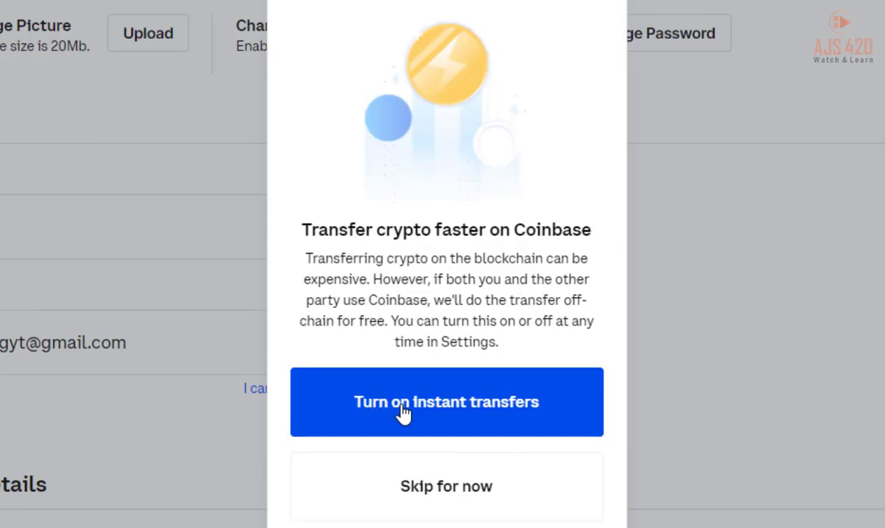
left_click(473, 404)
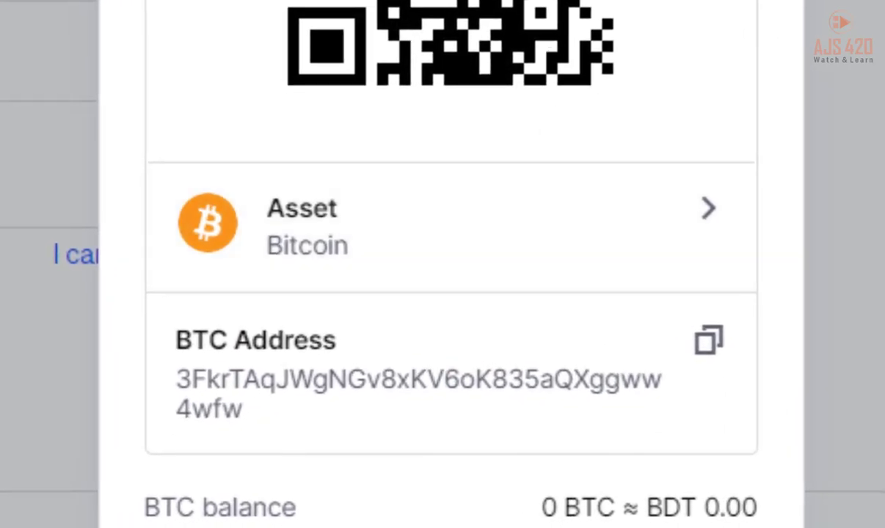
triple_click(200, 341)
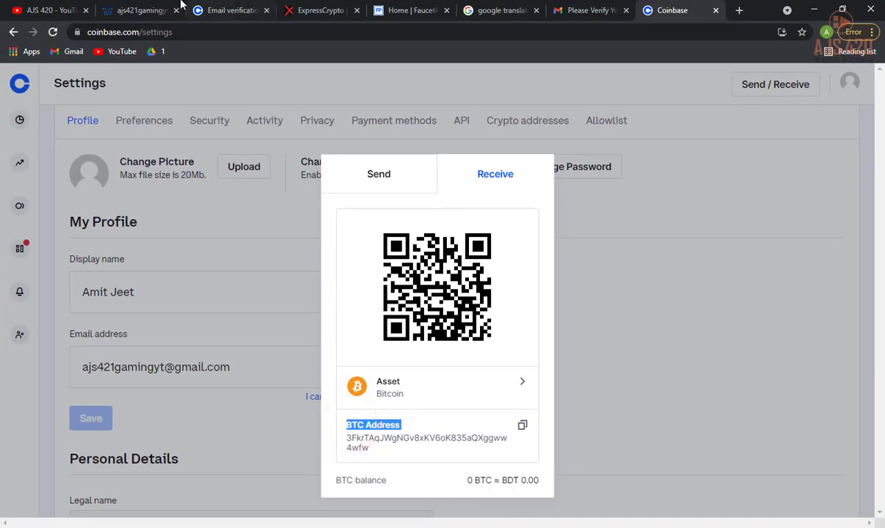
left_click(117, 11)
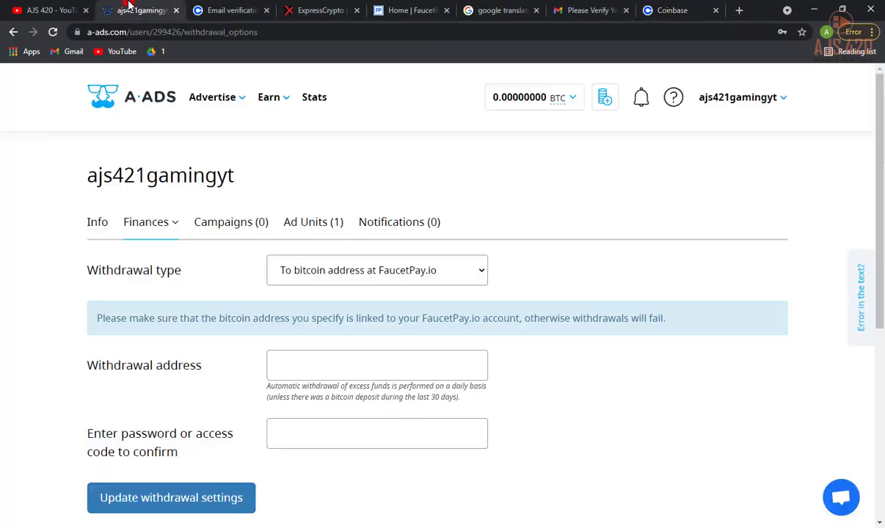
Step: Set the A-ADS withdrawal type to 'To bitcoin address'
left_click(328, 270)
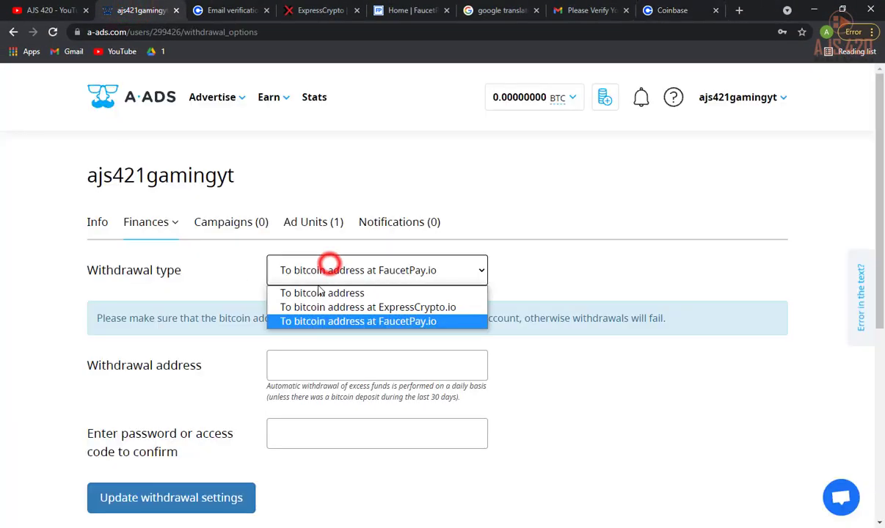
left_click(320, 292)
scroll(295, 311, "down", 1)
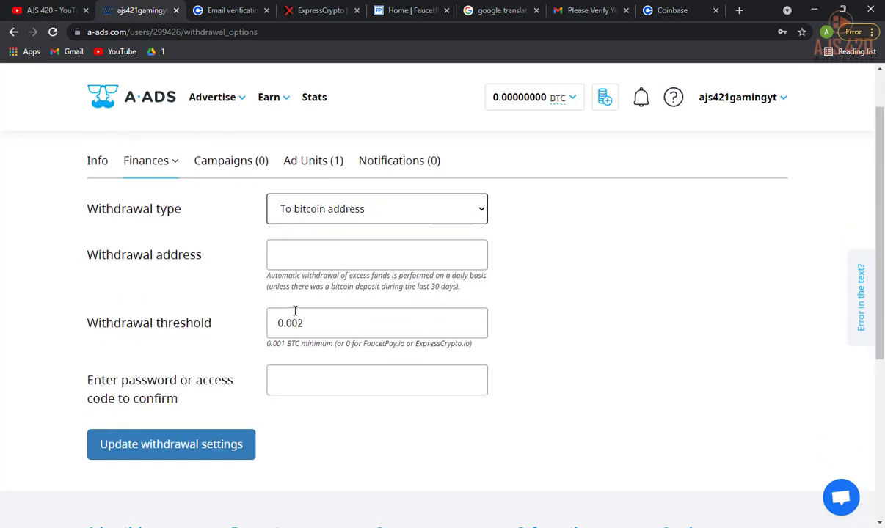
triple_click(131, 257)
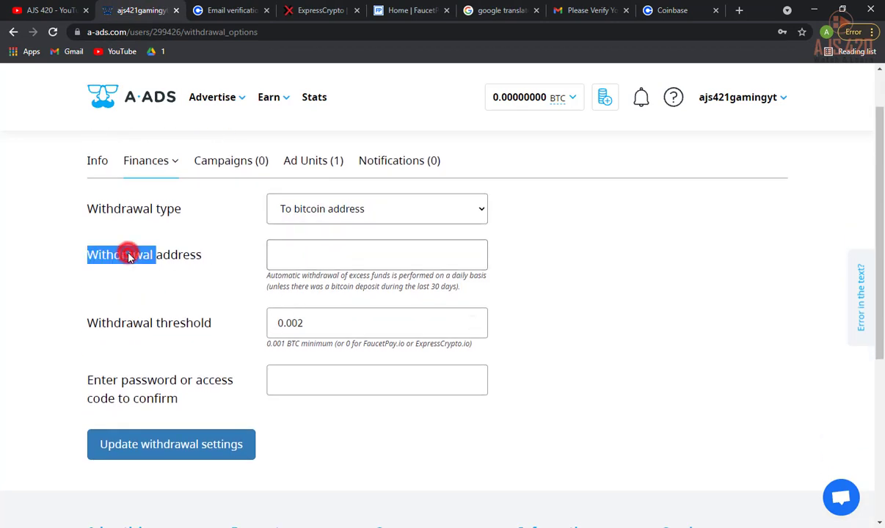
left_click(184, 255)
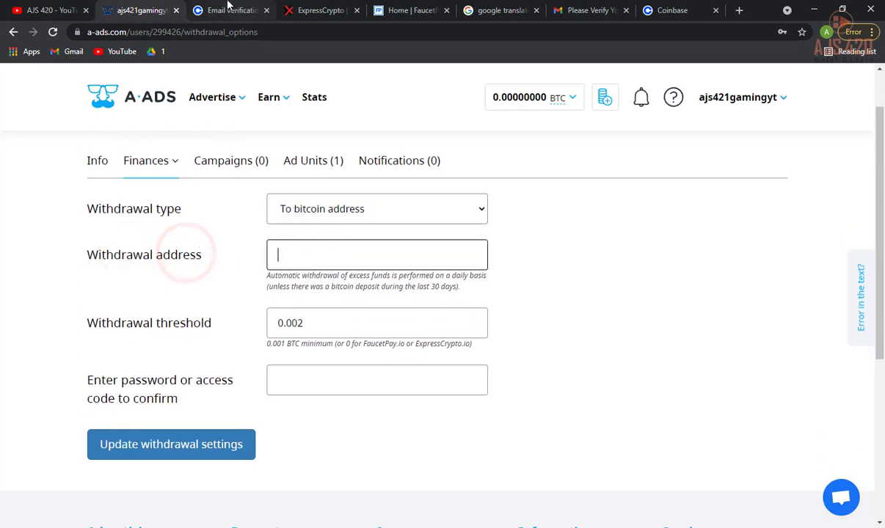
Step: Reopen Coinbase's Receive dialog and copy the Bitcoin receive address, noting A-ADS's 0.001 BTC minimum
left_click(228, 10)
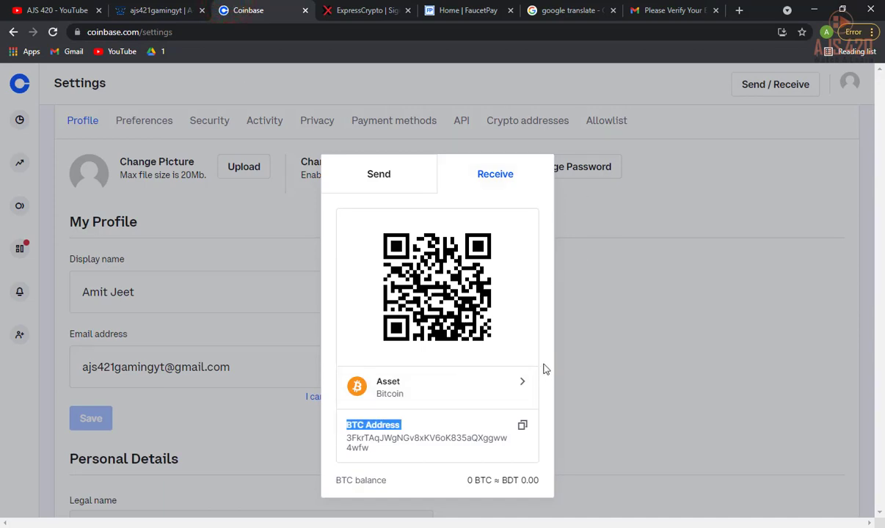
left_click(616, 273)
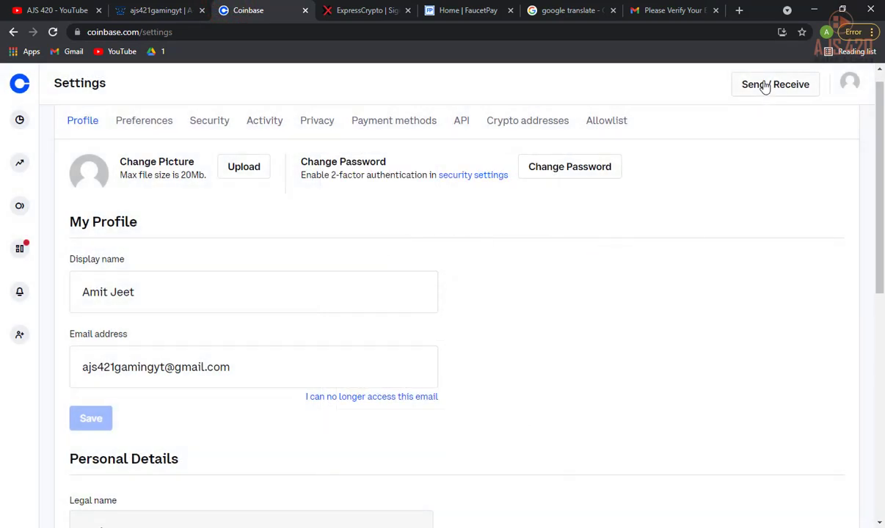
left_click(763, 85)
left_click(502, 178)
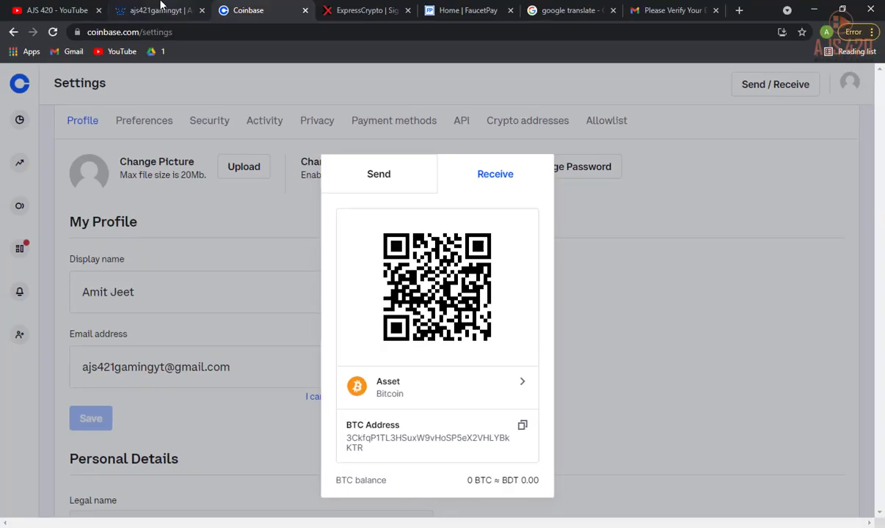
left_click(157, 10)
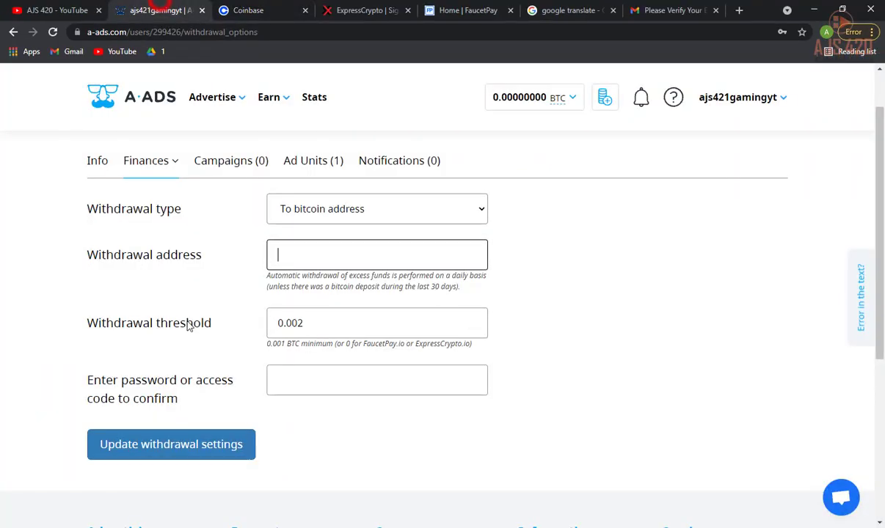
triple_click(138, 257)
left_click(324, 254)
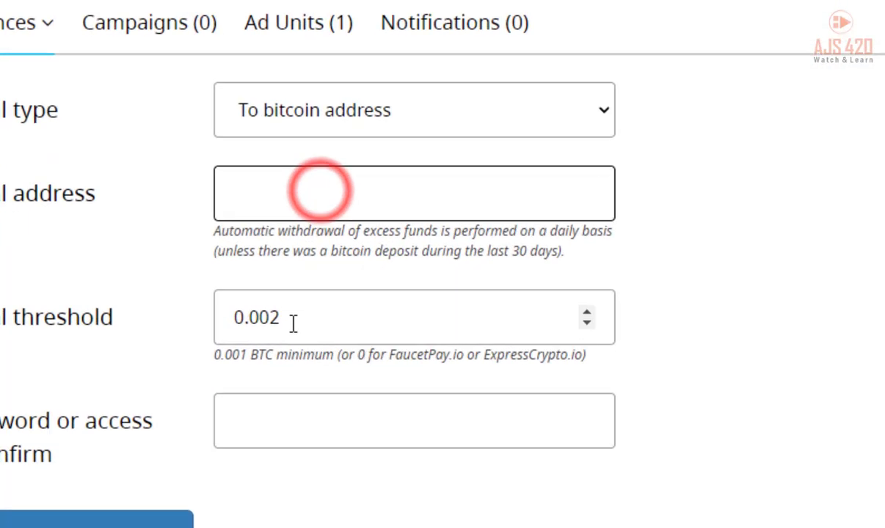
double_click(261, 354)
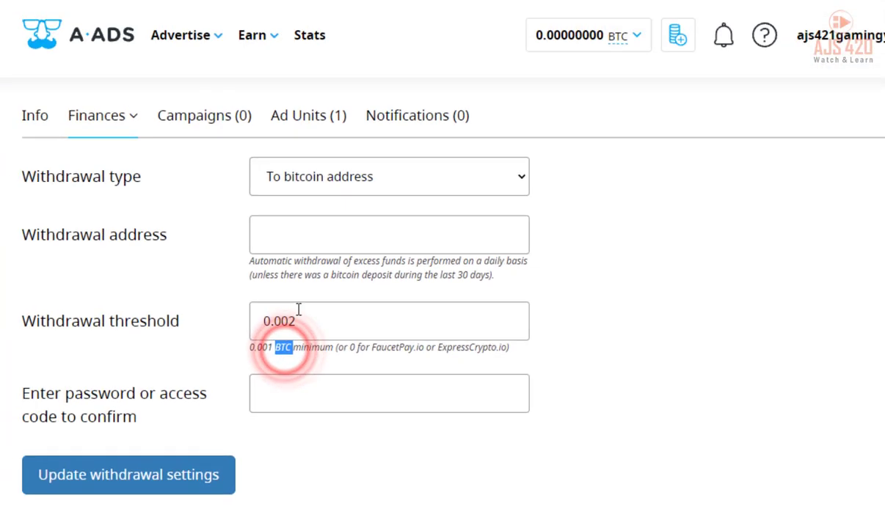
left_click(256, 9)
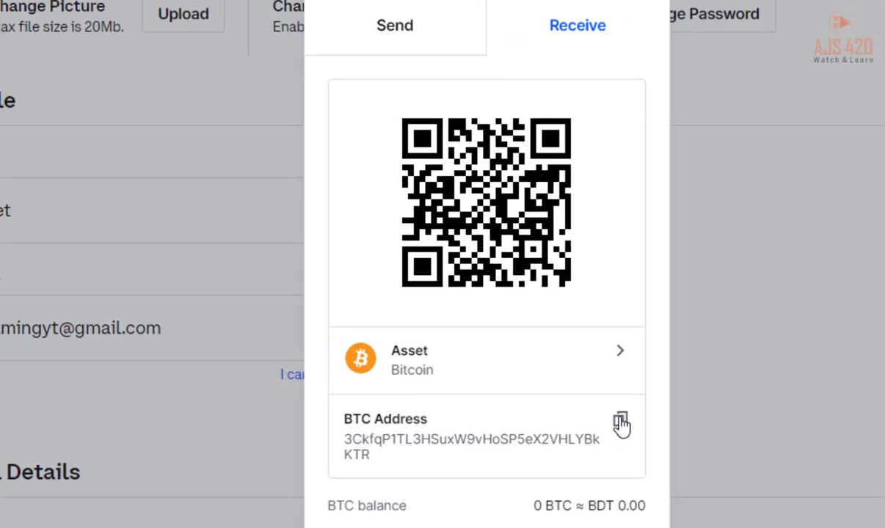
left_click(620, 423)
Step: Paste the Coinbase Bitcoin address as the A-ADS withdrawal address and trim the threshold to 0.001
left_click(160, 9)
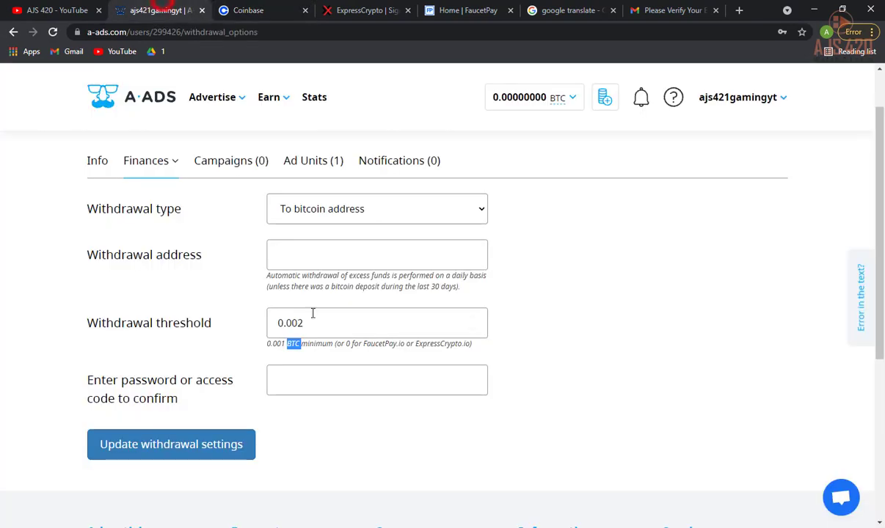
right_click(327, 246)
left_click(361, 347)
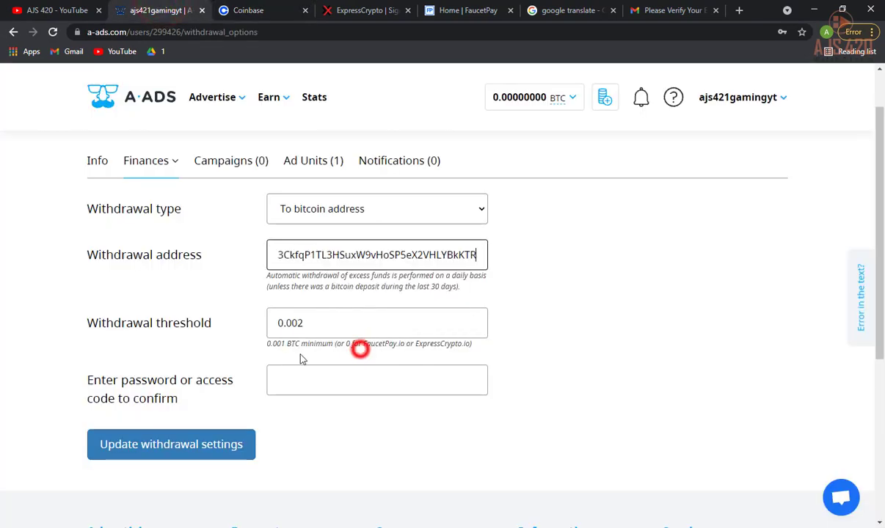
left_click(308, 325)
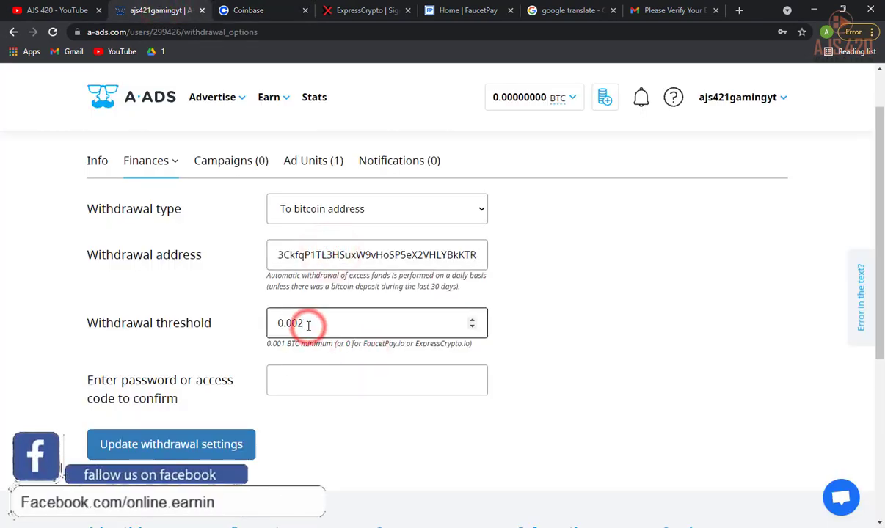
key("BackSpace")
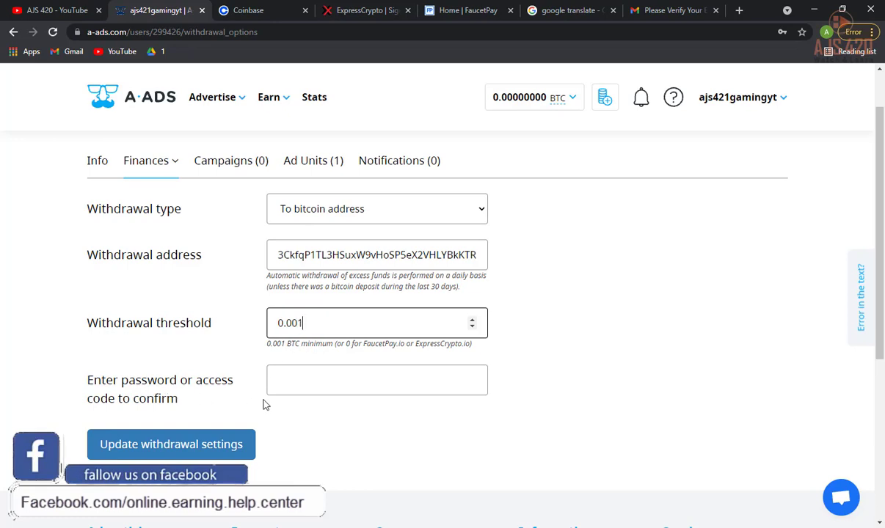
Step: Begin the confirmation password entry, then return to the Coinbase verification email in Gmail
left_click(279, 377)
left_click(644, 349)
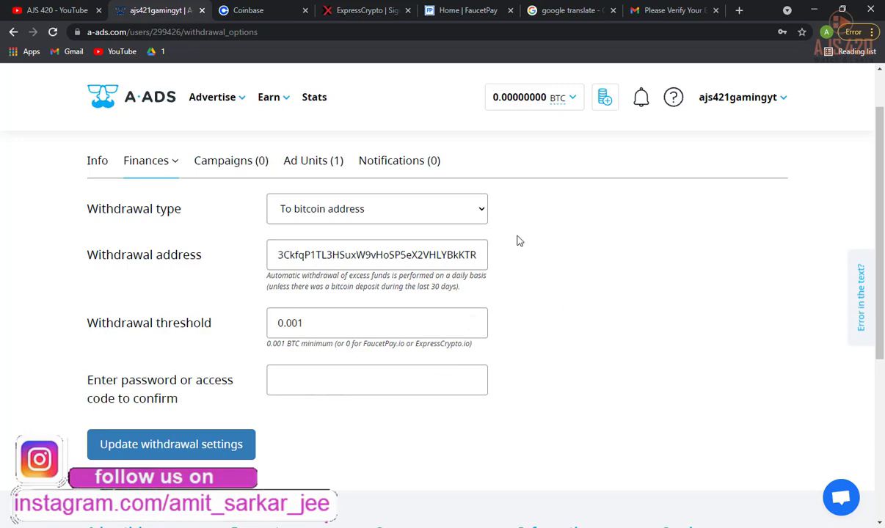
left_click(663, 9)
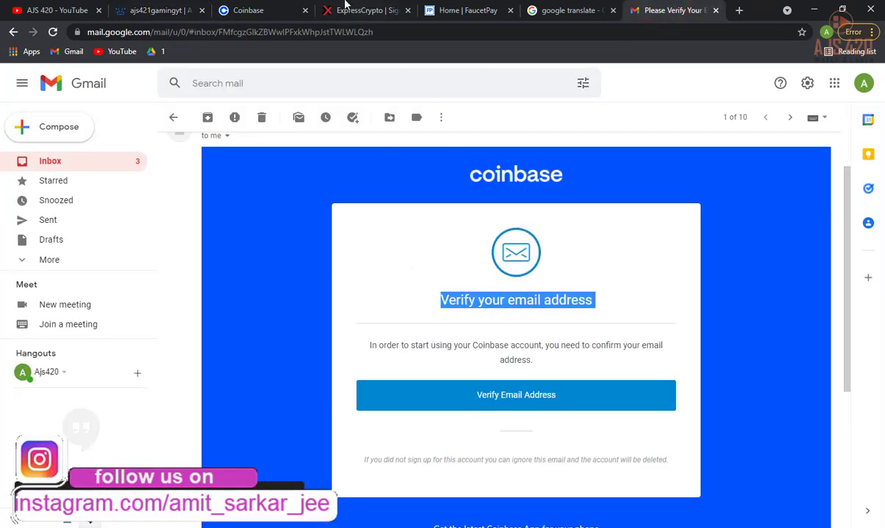
Step: Scroll through Coinbase's receivable assets list, return to the Bitcoin receive view and close the panel
left_click(253, 9)
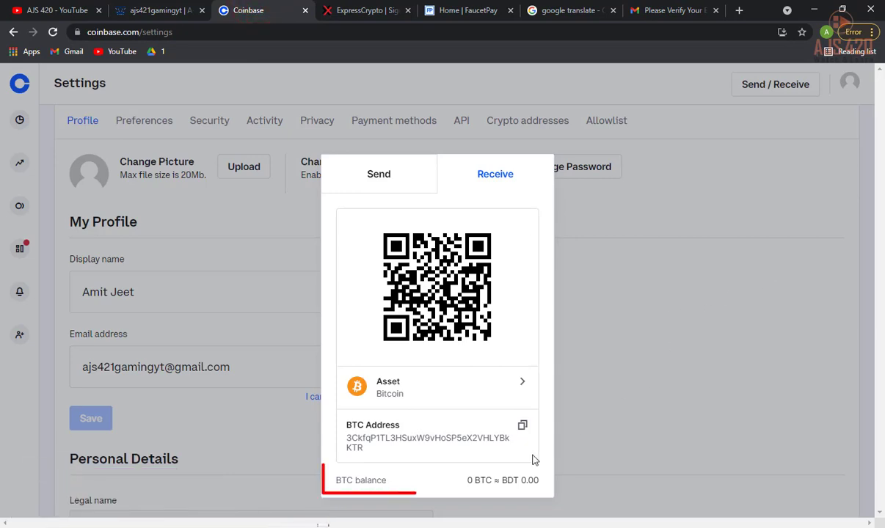
left_click(521, 386)
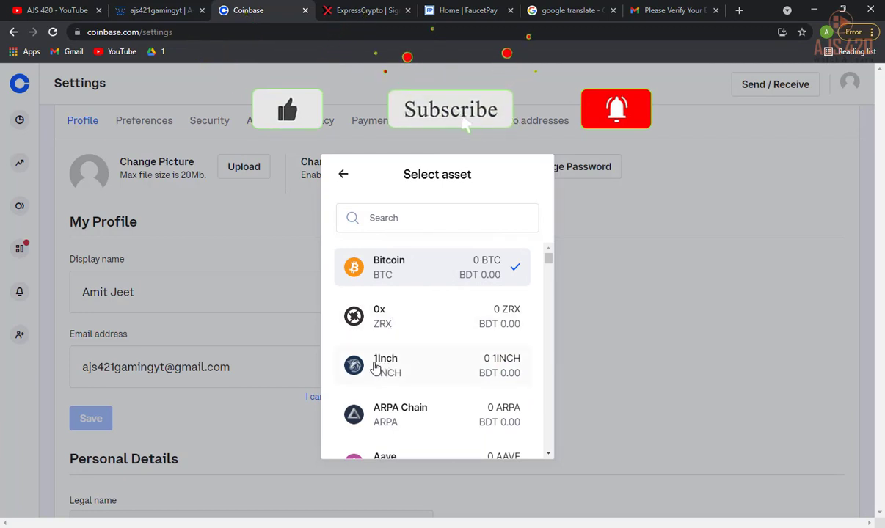
scroll(416, 363, "down", 4)
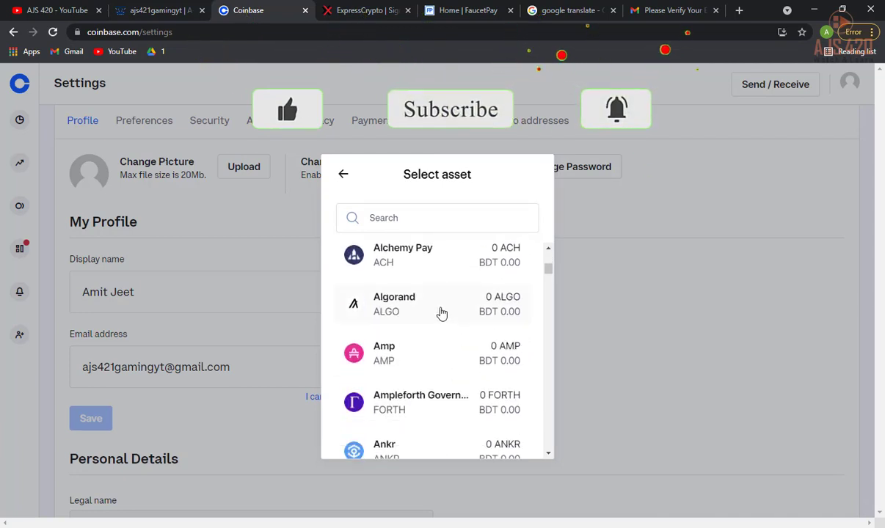
scroll(442, 314, "down", 6)
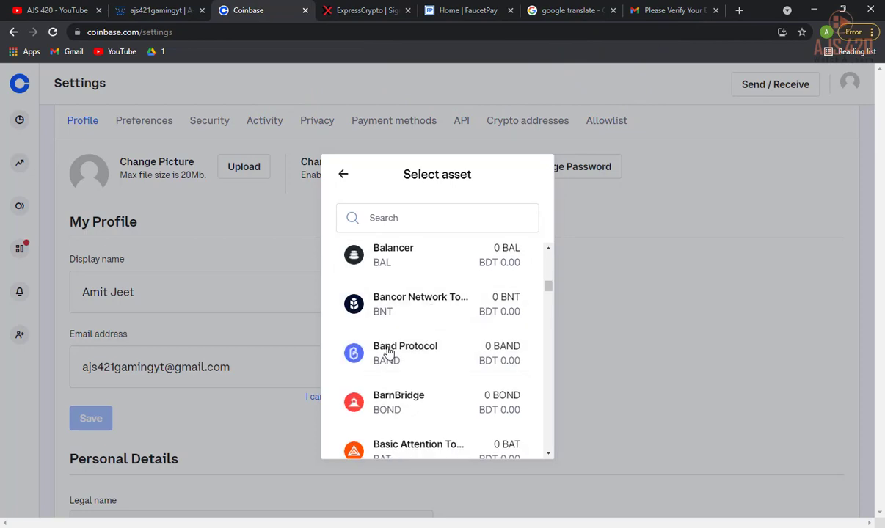
scroll(388, 353, "down", 2)
left_click(236, 279)
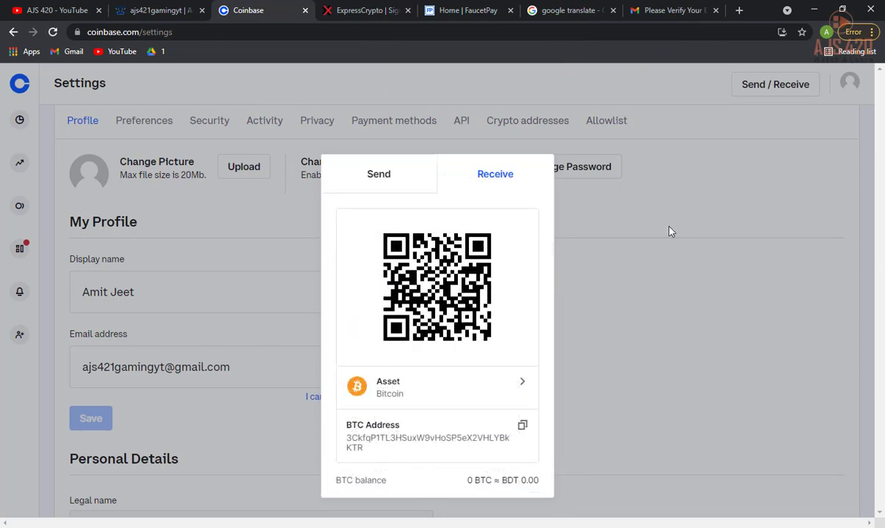
left_click(667, 226)
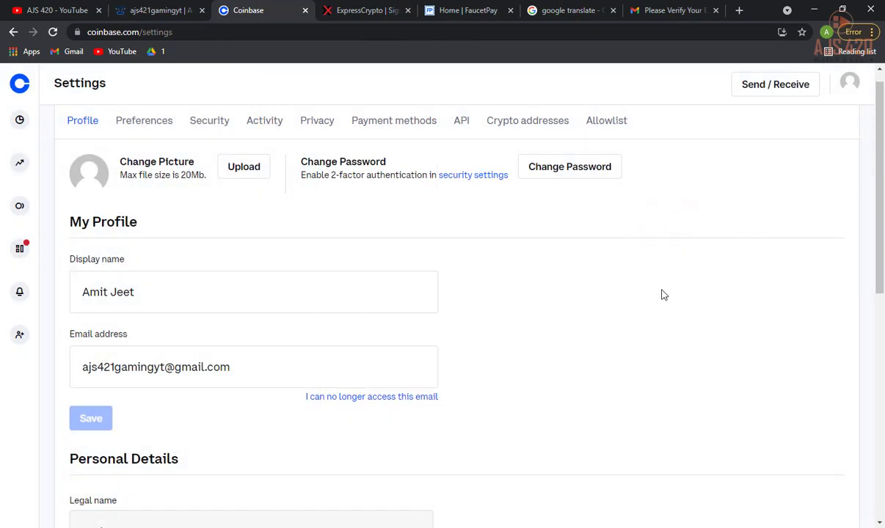